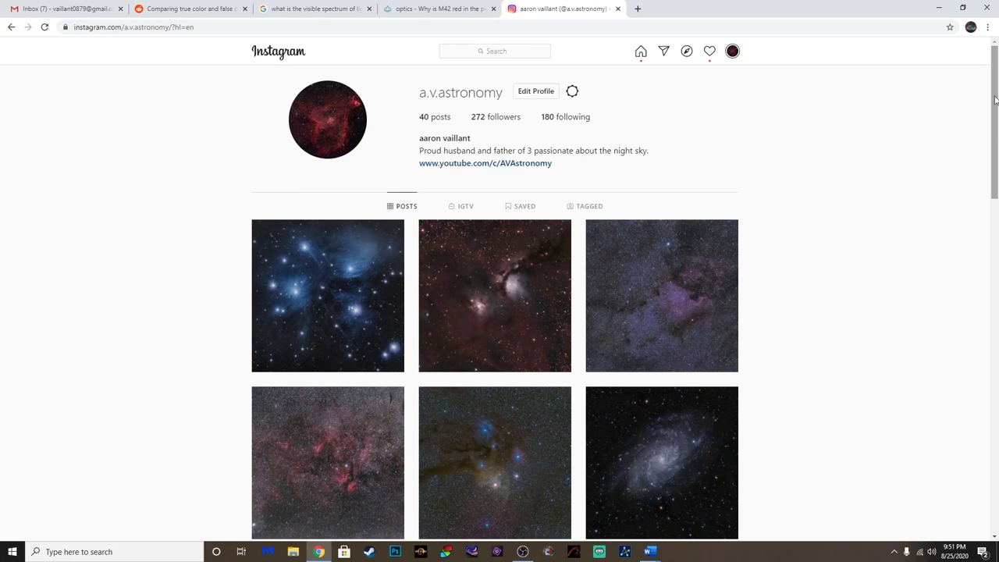
Step: View the M45 Pleiades post from the profile's photo grid and close it
{"action": "left_click_drag", "start_coordinate": [996, 99], "coordinate": [683, 225]}
{"action": "left_click", "coordinate": [327, 260]}
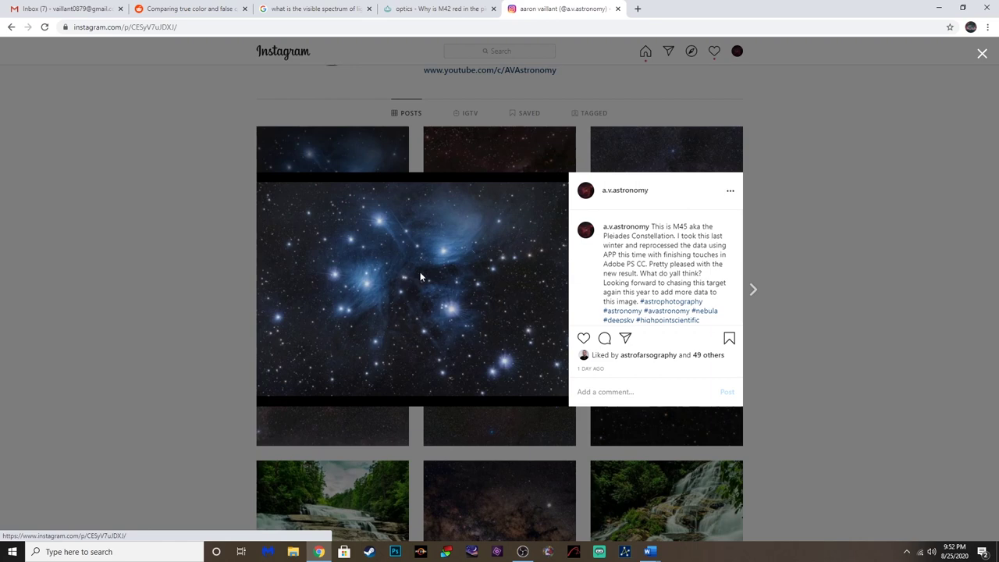
{"action": "left_click", "coordinate": [982, 54]}
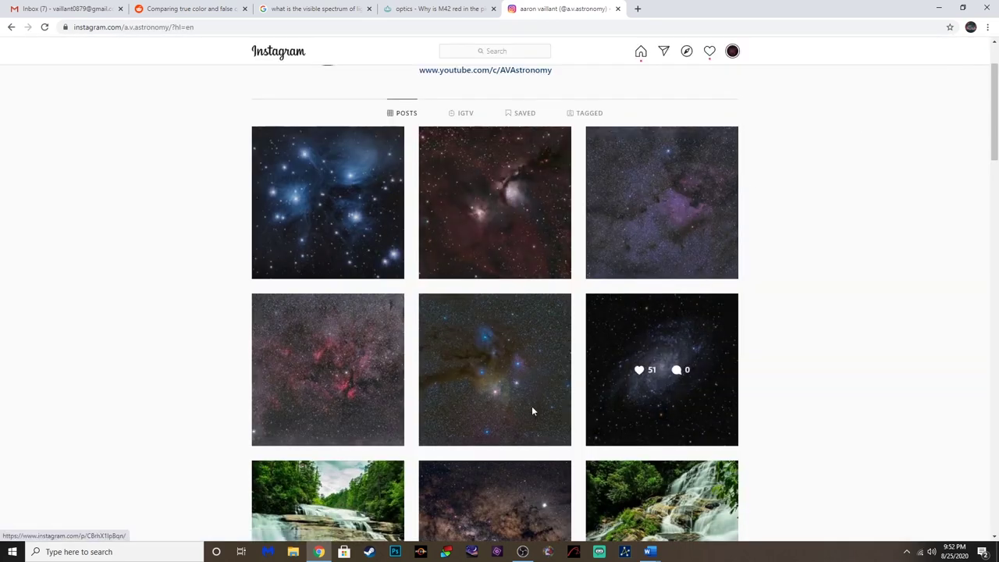
Step: Open the Rho Ophiuchi Cloud Complex post, highlight "215 x 45" sub frames at ISO 3200" in the caption, and close the post
{"action": "left_click", "coordinate": [483, 421]}
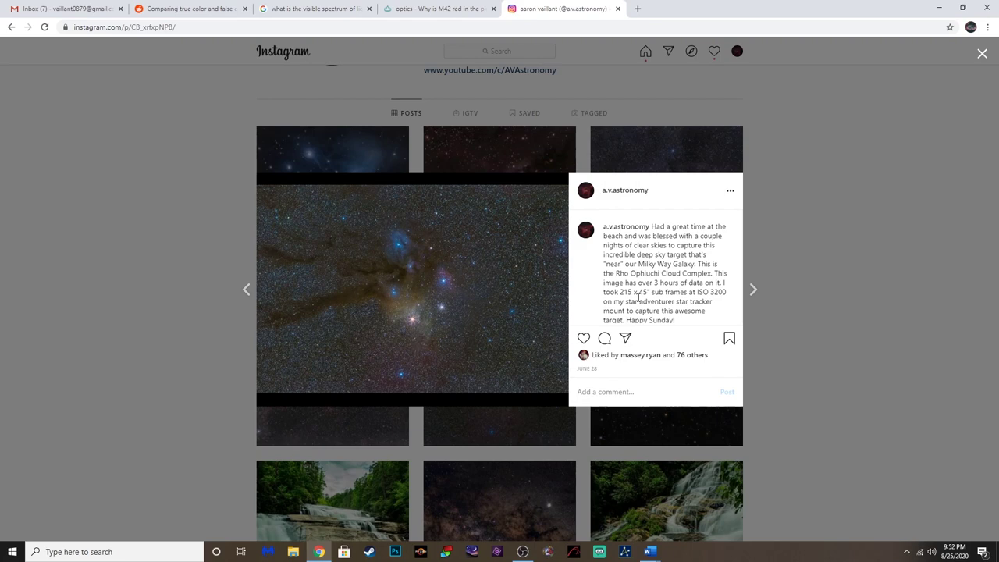
{"action": "left_click_drag", "start_coordinate": [620, 293], "coordinate": [734, 294]}
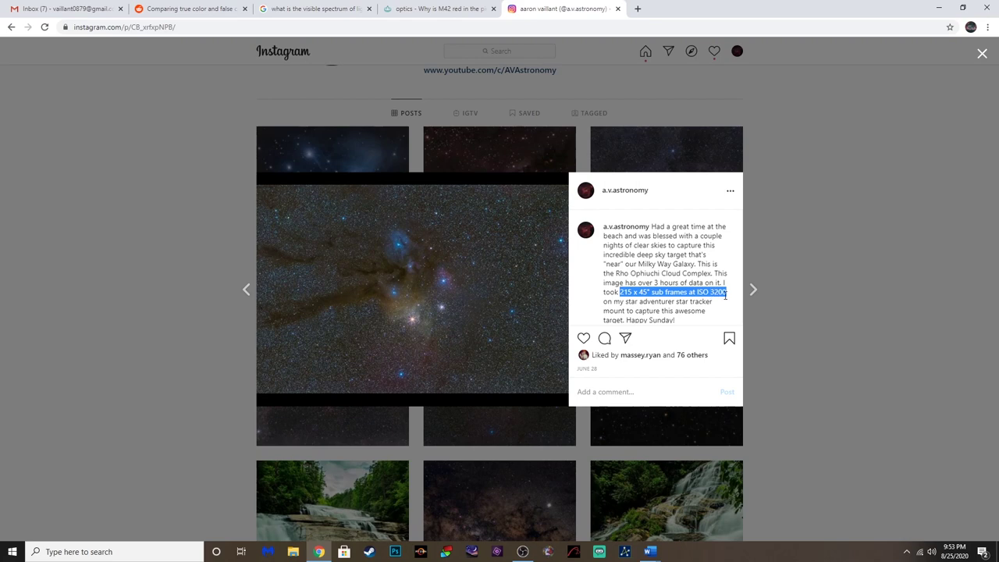
{"action": "left_click", "coordinate": [420, 326]}
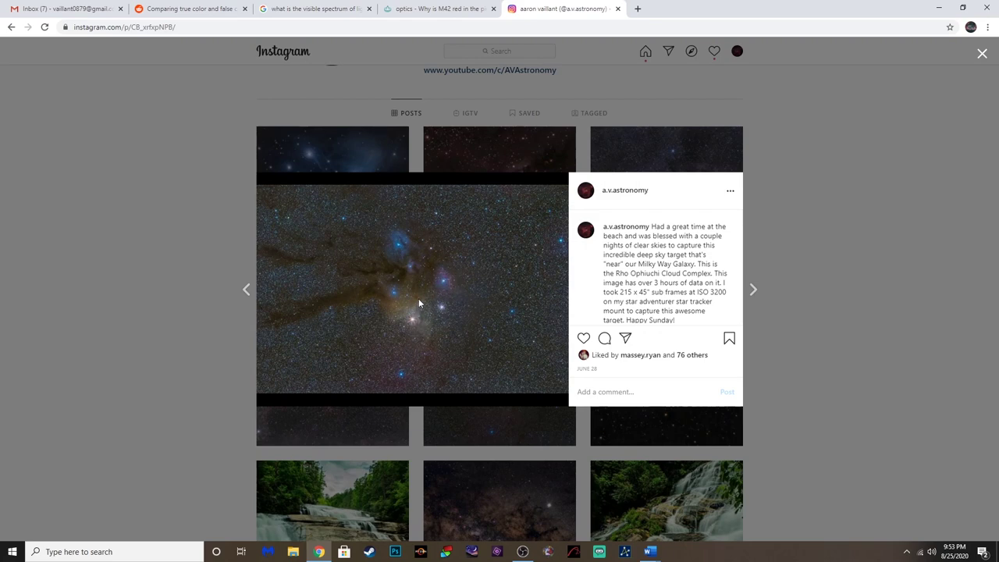
{"action": "left_click", "coordinate": [982, 54]}
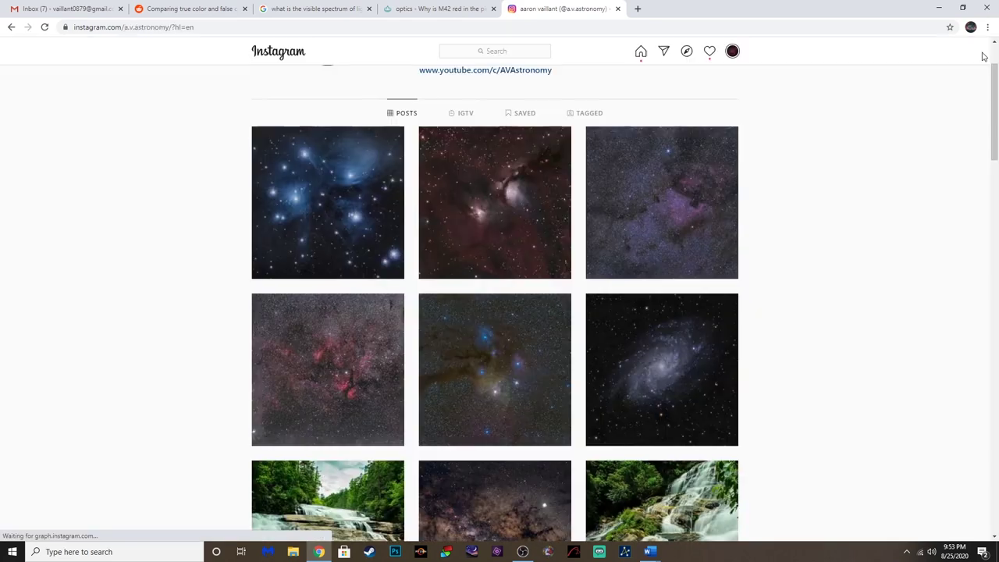
Step: Open the Milky Way over St. George Island post, highlight "20 x 120" in its caption, and close the post
{"action": "scroll", "coordinate": [841, 324], "scroll_direction": "down", "scroll_amount": 2}
{"action": "scroll", "coordinate": [842, 324], "scroll_direction": "down", "scroll_amount": 1}
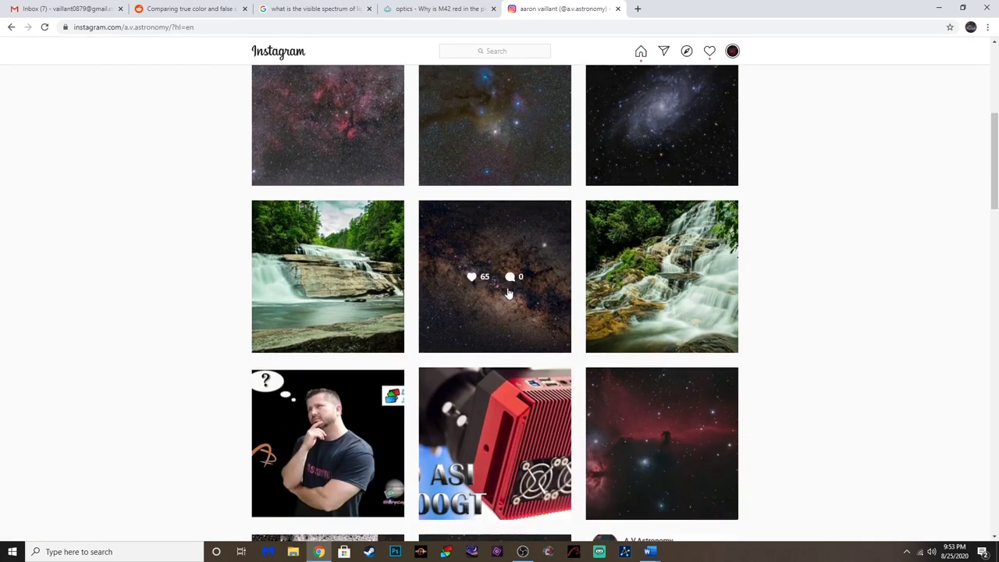
{"action": "left_click", "coordinate": [482, 307]}
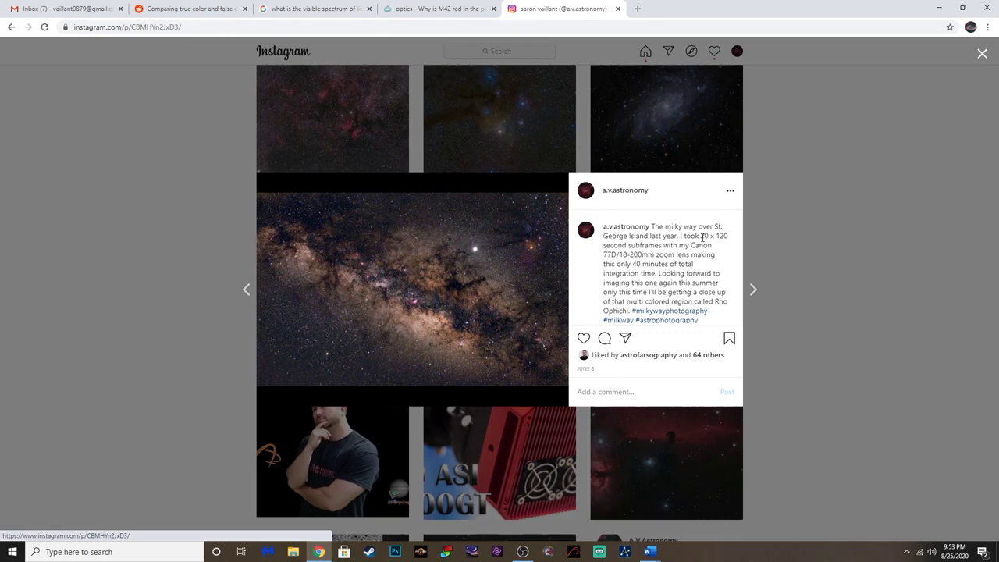
{"action": "left_click_drag", "start_coordinate": [700, 236], "coordinate": [738, 244]}
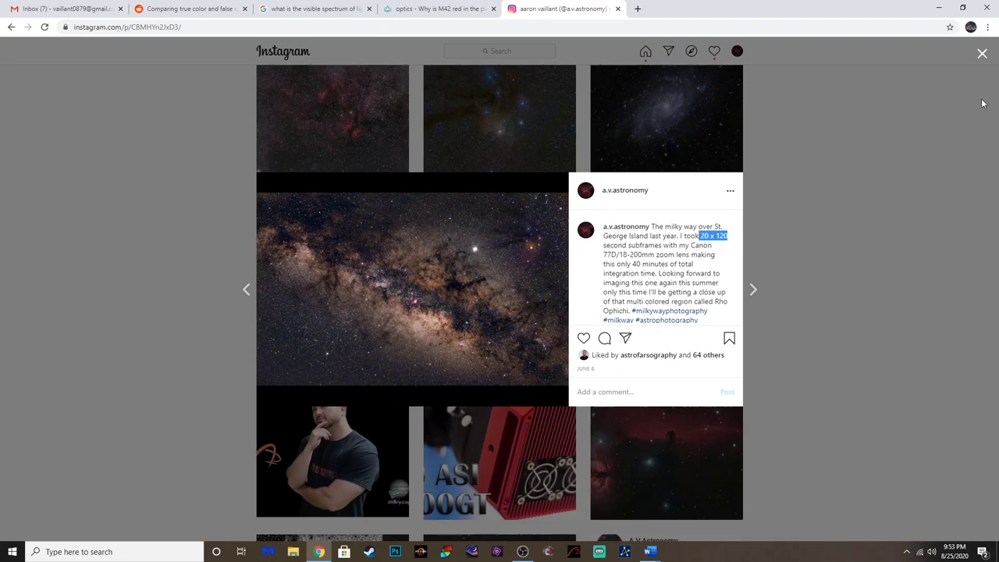
{"action": "left_click", "coordinate": [982, 53]}
Step: Search Instagram for "dyl" and open the profile of the Team Celestron astrophotographer from Byron Bay
{"action": "scroll", "coordinate": [714, 338], "scroll_direction": "up", "scroll_amount": 5}
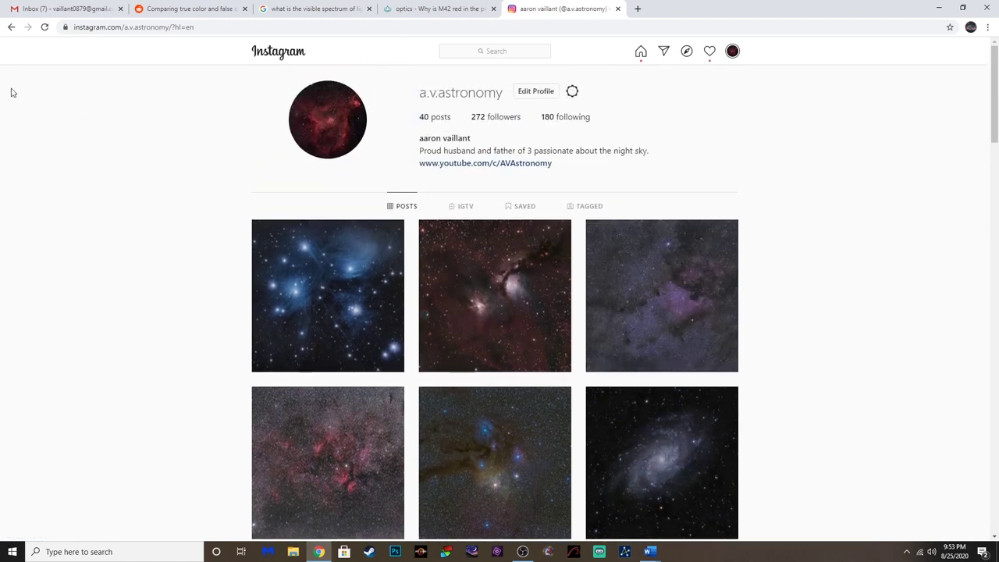
{"action": "left_click", "coordinate": [485, 51]}
{"action": "type", "text": "dyl"}
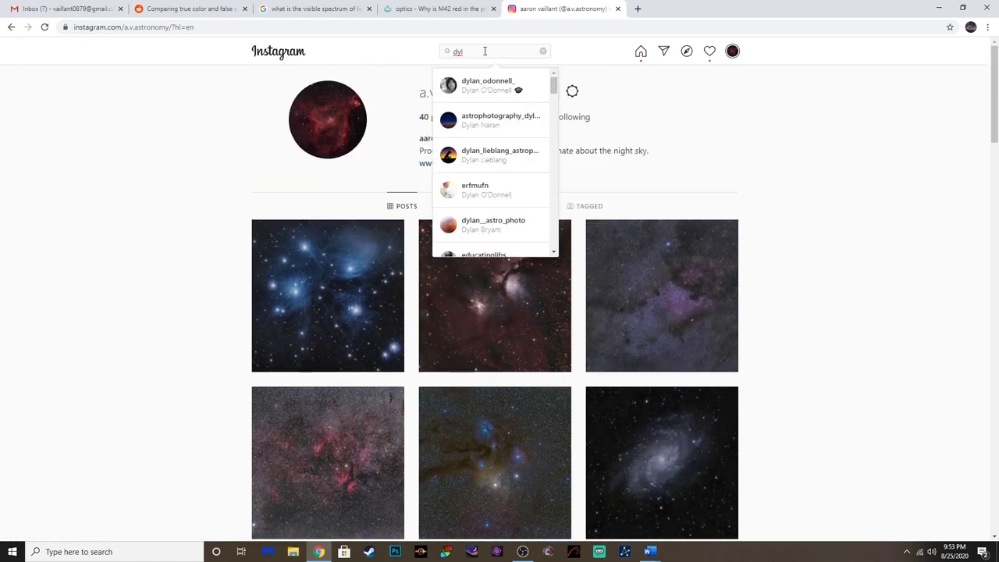
{"action": "left_click", "coordinate": [484, 83]}
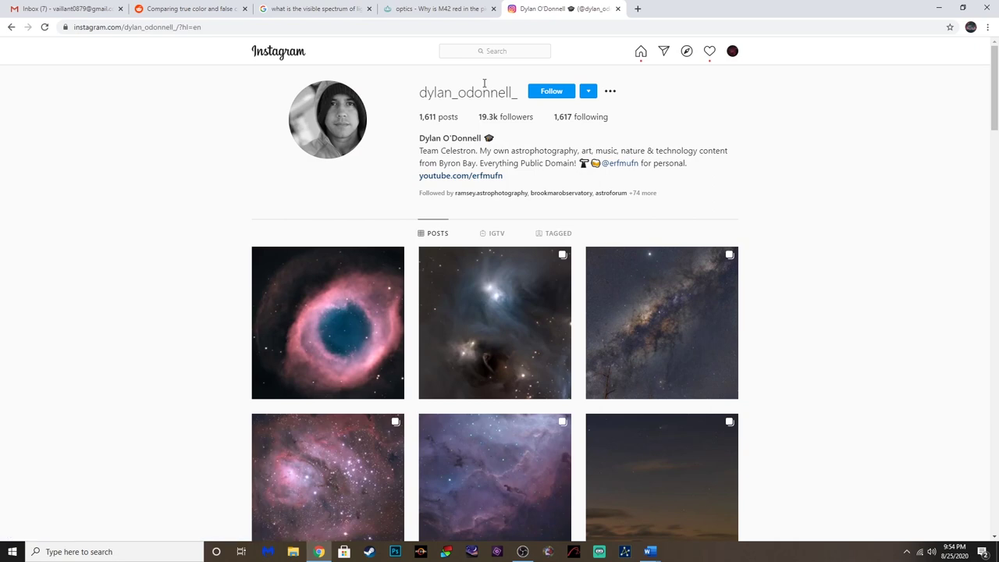
Step: View the "Corona Australis" close-up post on this astrophotographer's profile and close it
{"action": "scroll", "coordinate": [283, 233], "scroll_direction": "down", "scroll_amount": 1}
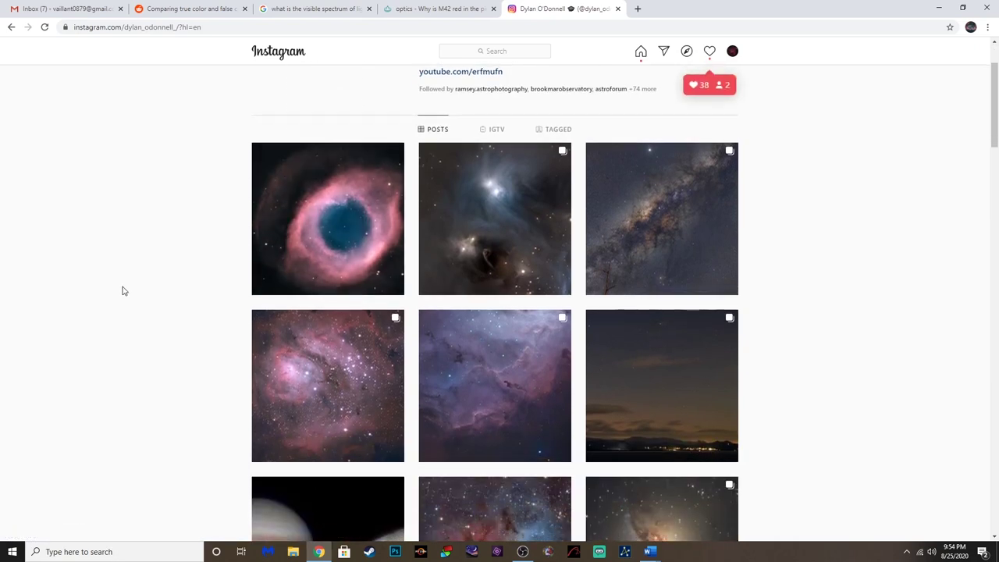
{"action": "left_click", "coordinate": [491, 260]}
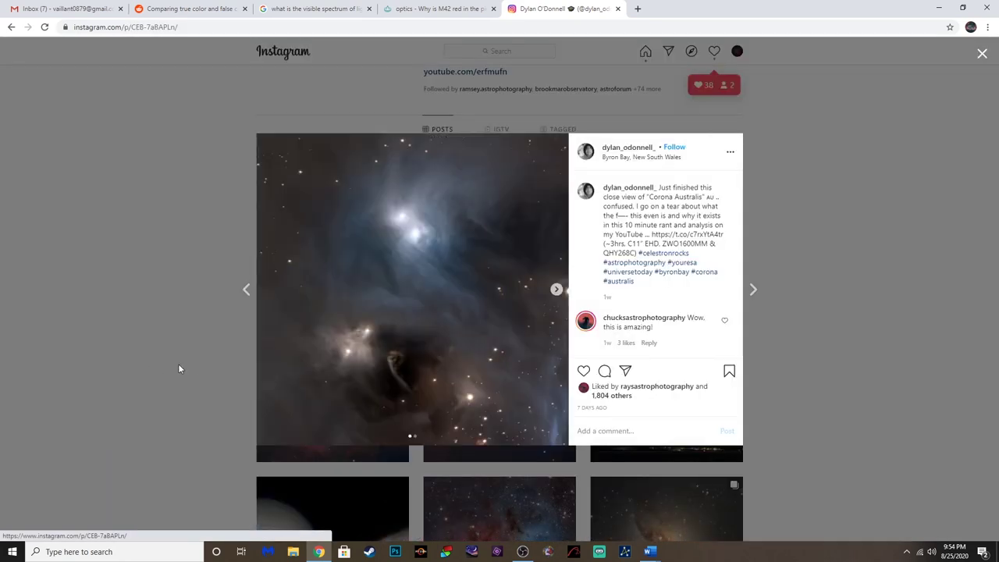
{"action": "left_click", "coordinate": [983, 55]}
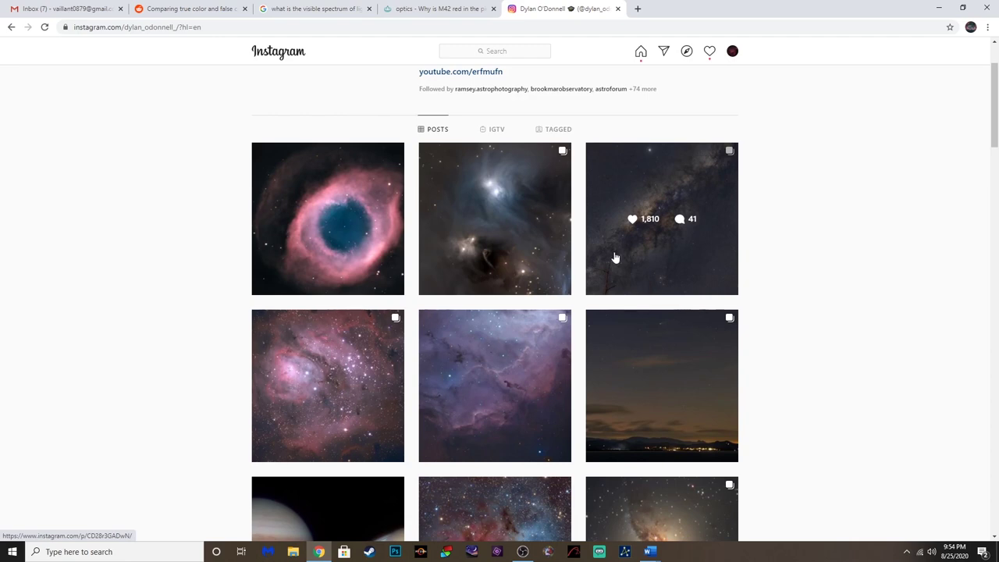
Step: Look over the nebula, galaxy, Milky Way and planet images in the profile's photo grid
{"action": "scroll", "coordinate": [615, 258], "scroll_direction": "down", "scroll_amount": 2}
{"action": "scroll", "coordinate": [615, 257], "scroll_direction": "up", "scroll_amount": 1}
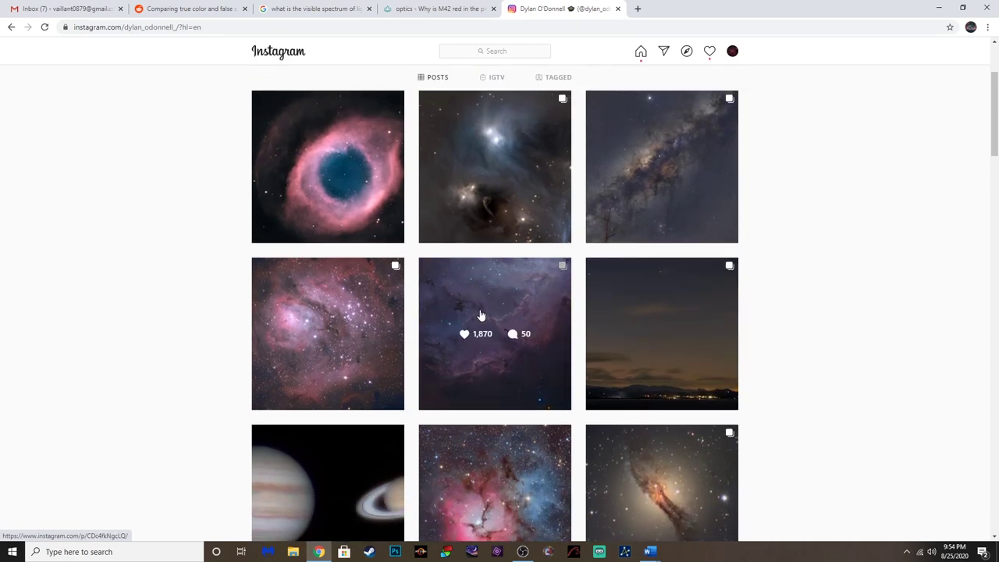
{"action": "scroll", "coordinate": [480, 316], "scroll_direction": "up", "scroll_amount": 2}
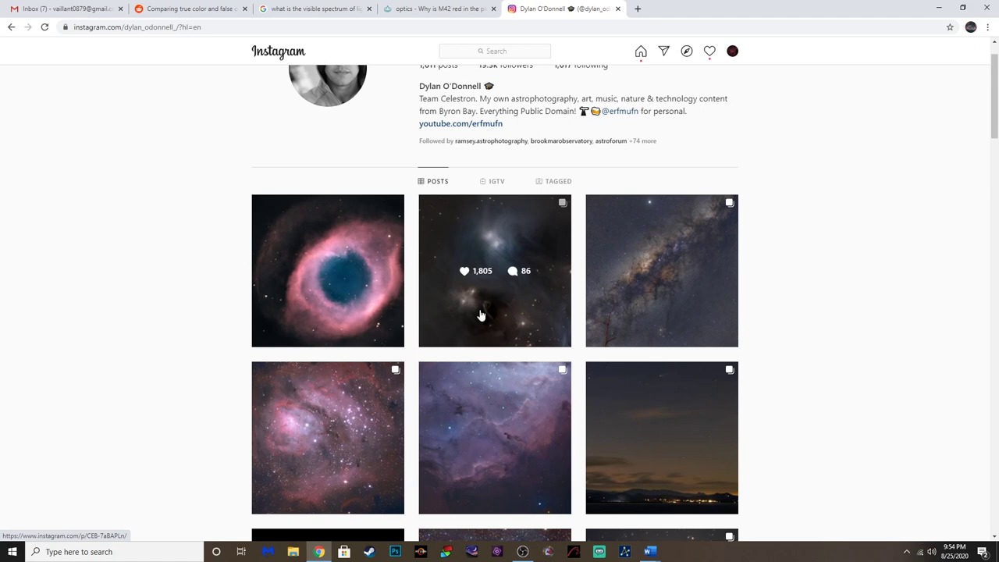
{"action": "scroll", "coordinate": [480, 315], "scroll_direction": "down", "scroll_amount": 1}
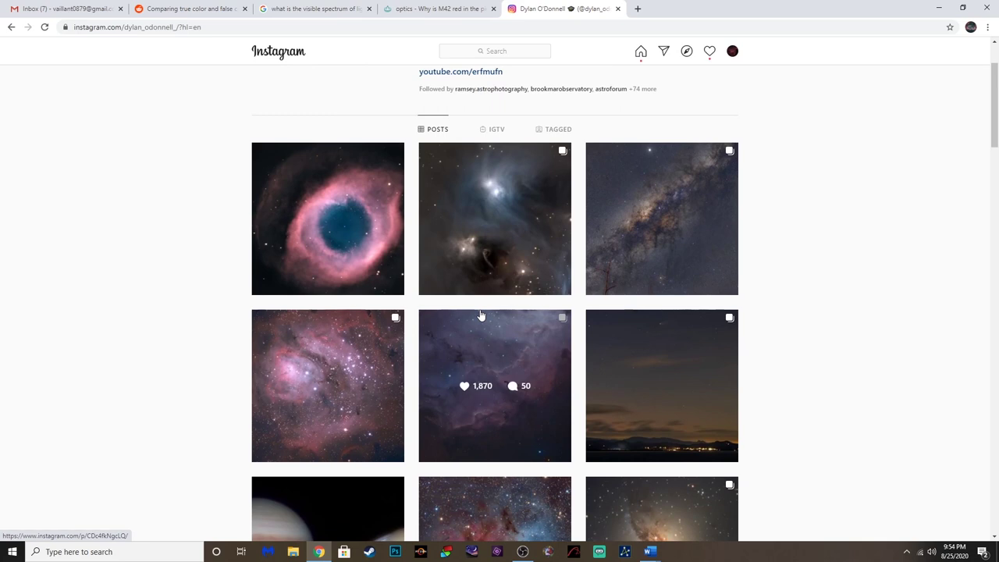
{"action": "scroll", "coordinate": [562, 196], "scroll_direction": "down", "scroll_amount": 1}
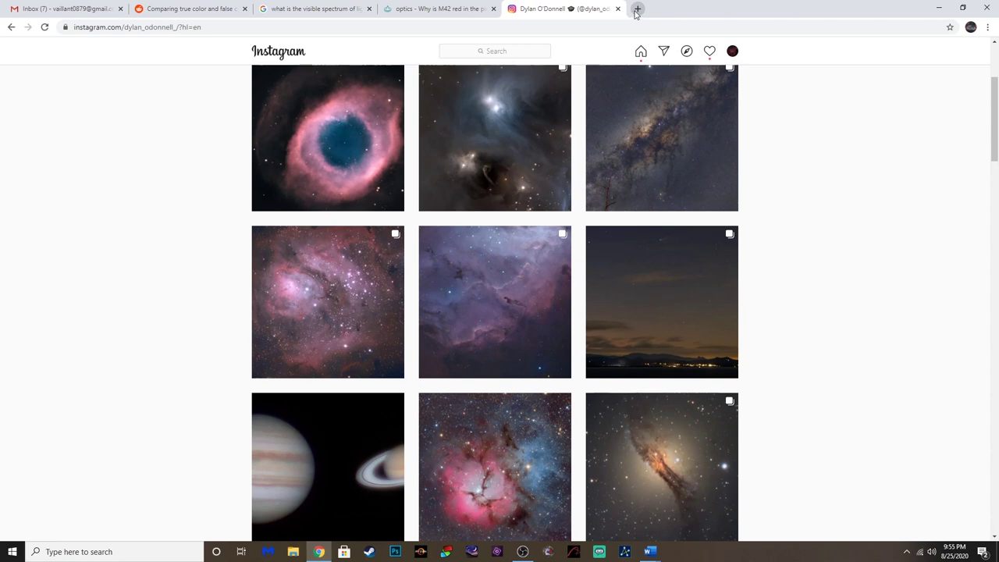
{"action": "scroll", "coordinate": [637, 203], "scroll_direction": "up", "scroll_amount": 2}
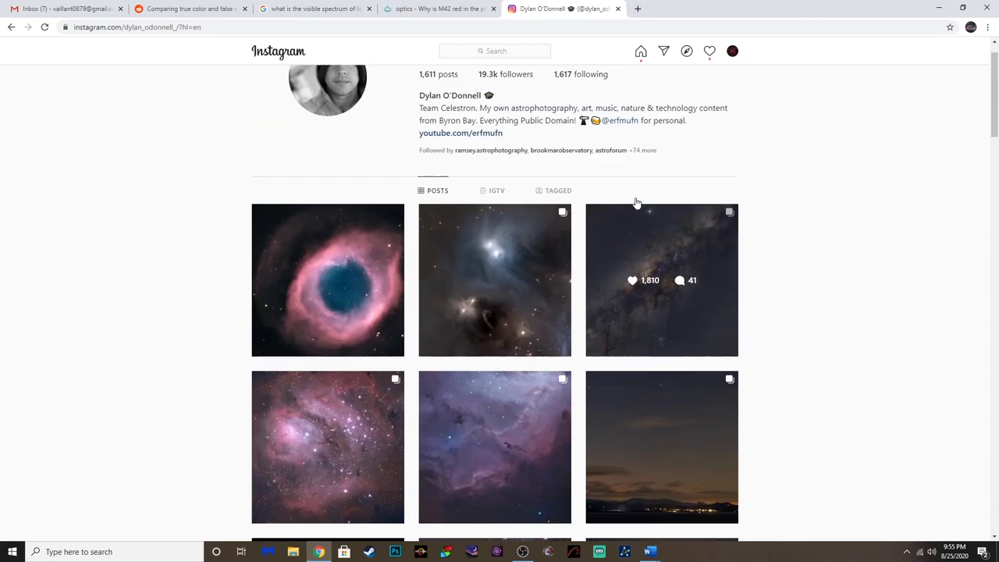
{"action": "scroll", "coordinate": [629, 212], "scroll_direction": "down", "scroll_amount": 4}
{"action": "scroll", "coordinate": [628, 214], "scroll_direction": "up", "scroll_amount": 1}
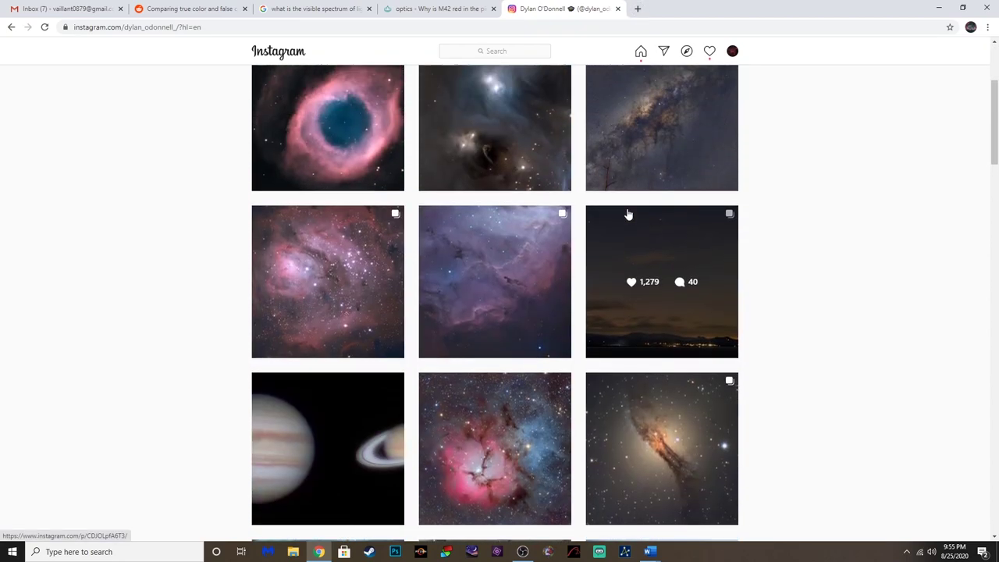
Step: View the Milky Way post shot with a Star Adventurer 2i tracker, including its caption, and close it
{"action": "scroll", "coordinate": [628, 214], "scroll_direction": "up", "scroll_amount": 1}
{"action": "left_click", "coordinate": [647, 205]}
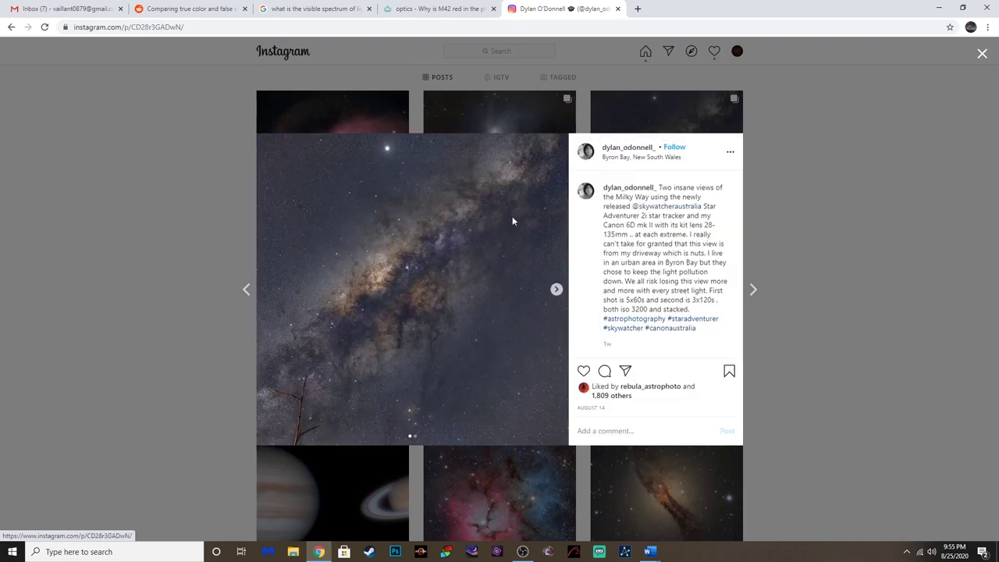
{"action": "left_click", "coordinate": [983, 53]}
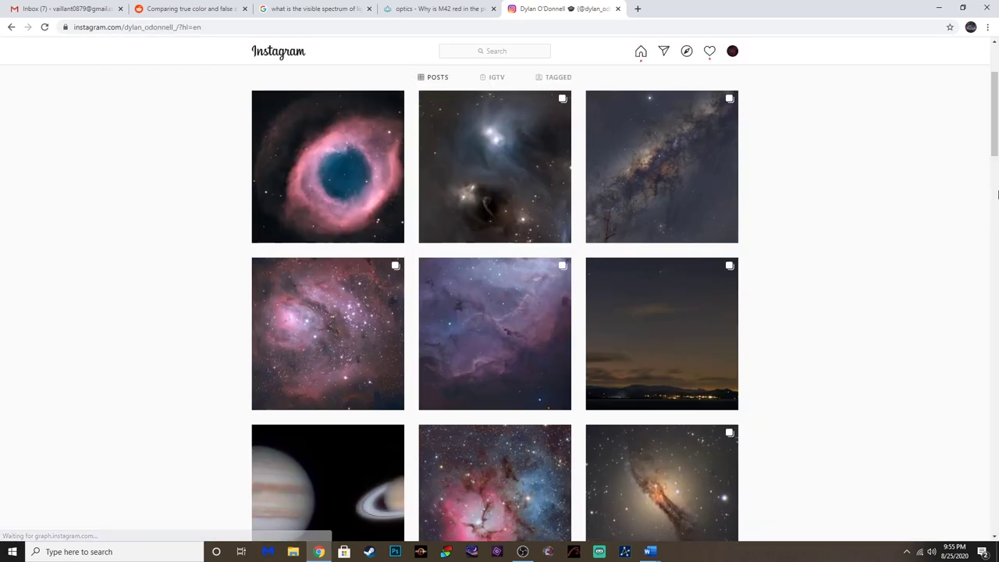
Step: Search Instagram for "ast" and open the astrofarsography profile
{"action": "left_click_drag", "start_coordinate": [997, 146], "coordinate": [989, 100]}
{"action": "left_click", "coordinate": [497, 51]}
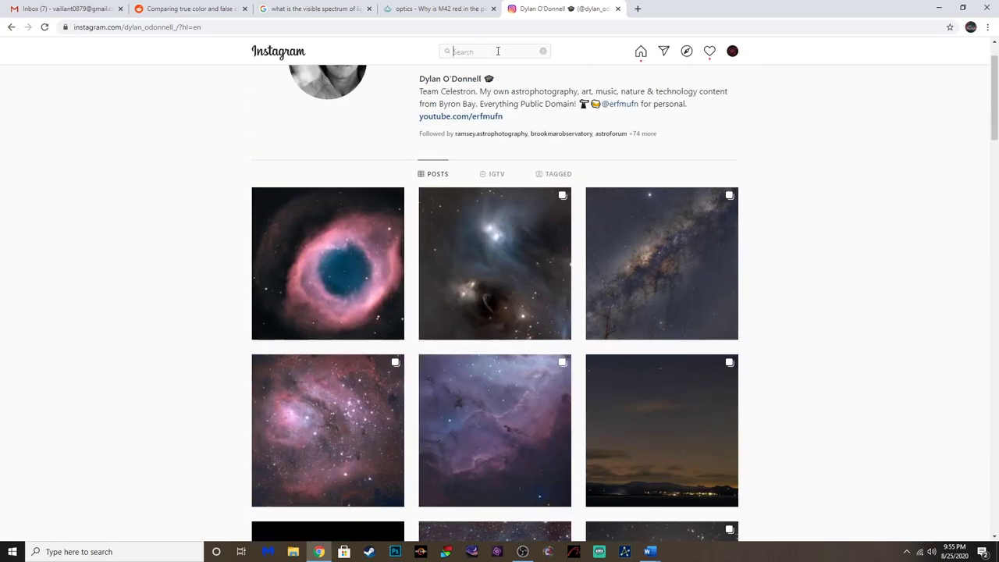
{"action": "type", "text": "ast"}
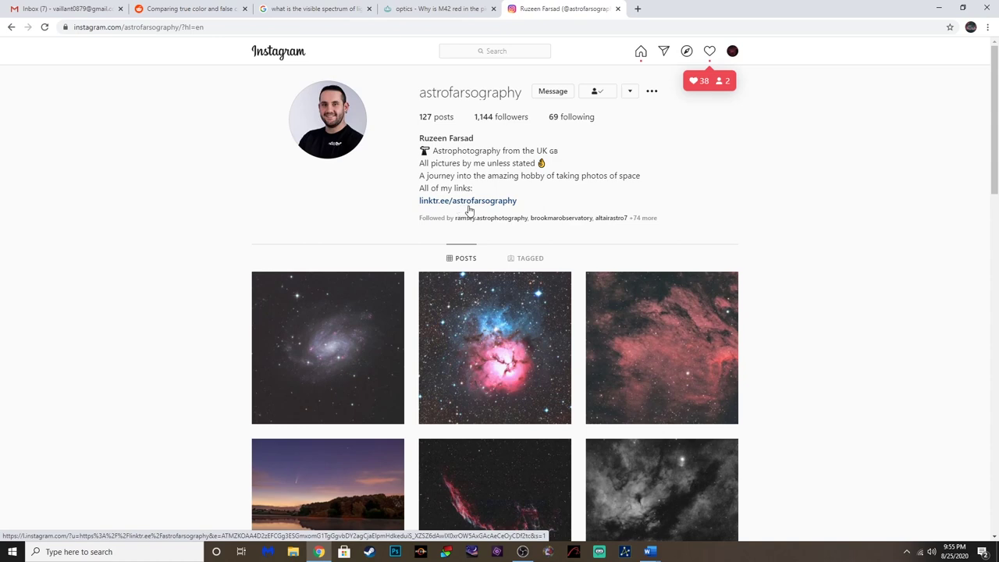
Step: Find the bi-colour Rosette Nebula post in the astrofarsography photo grid, view its image and caption, and close it
{"action": "scroll", "coordinate": [669, 328], "scroll_direction": "down", "scroll_amount": 2}
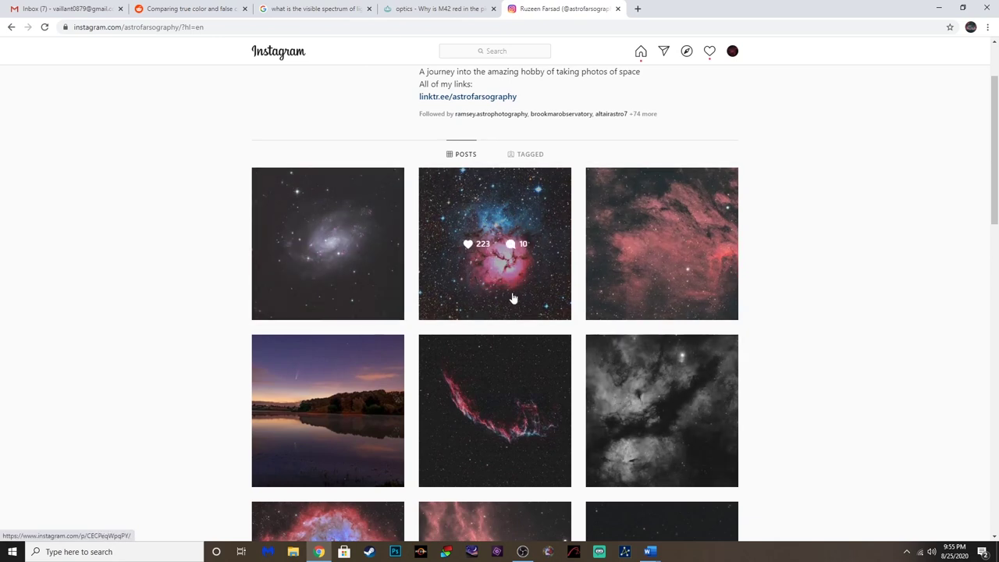
{"action": "scroll", "coordinate": [703, 406], "scroll_direction": "down", "scroll_amount": 1}
{"action": "scroll", "coordinate": [669, 404], "scroll_direction": "down", "scroll_amount": 3}
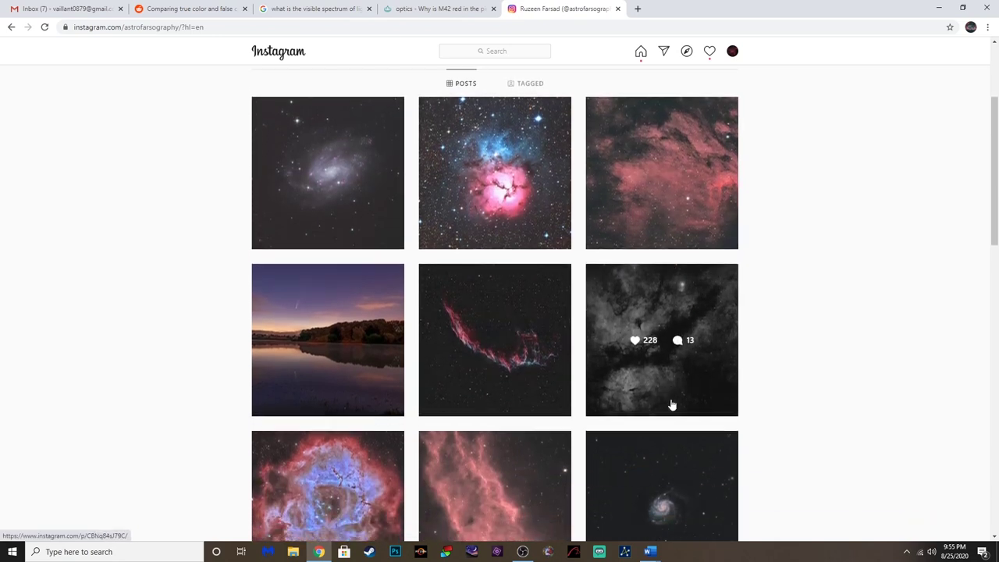
{"action": "scroll", "coordinate": [672, 405], "scroll_direction": "down", "scroll_amount": 2}
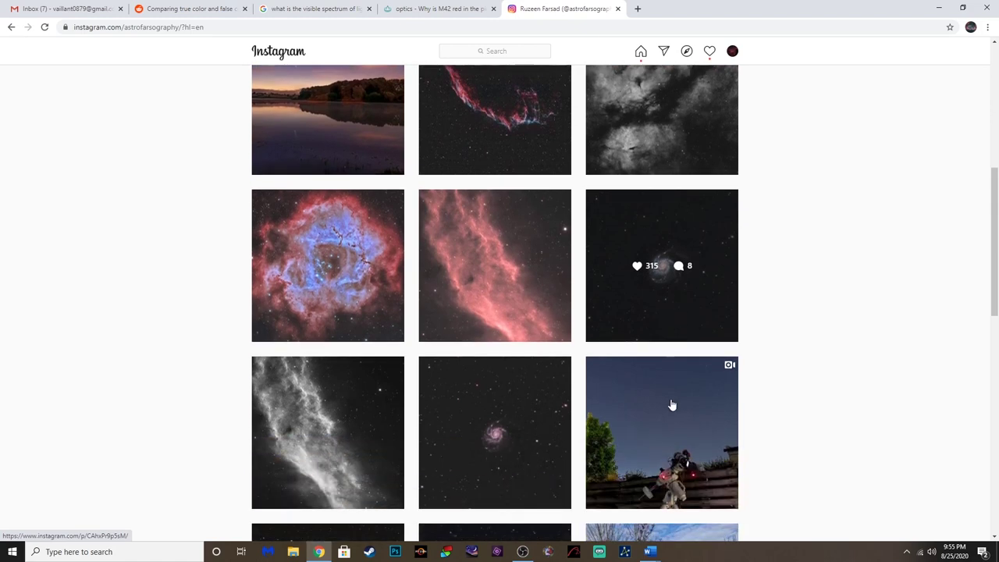
{"action": "scroll", "coordinate": [492, 391], "scroll_direction": "up", "scroll_amount": 1}
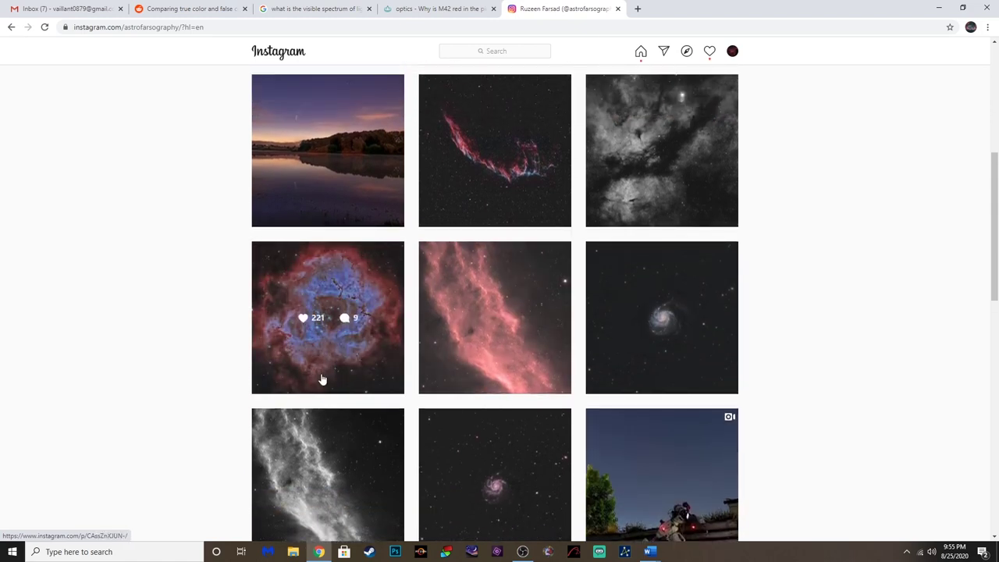
{"action": "left_click", "coordinate": [322, 380]}
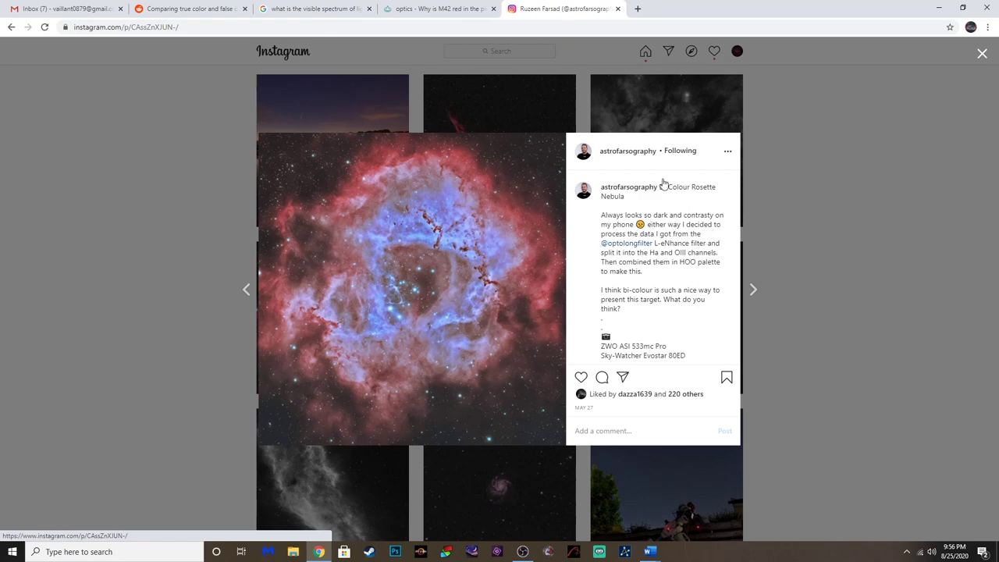
{"action": "left_click", "coordinate": [981, 59]}
Step: Look through the older Moon, galaxy and nebula images on the astrofarsography profile and return to its newest posts
{"action": "scroll", "coordinate": [778, 245], "scroll_direction": "down", "scroll_amount": 5}
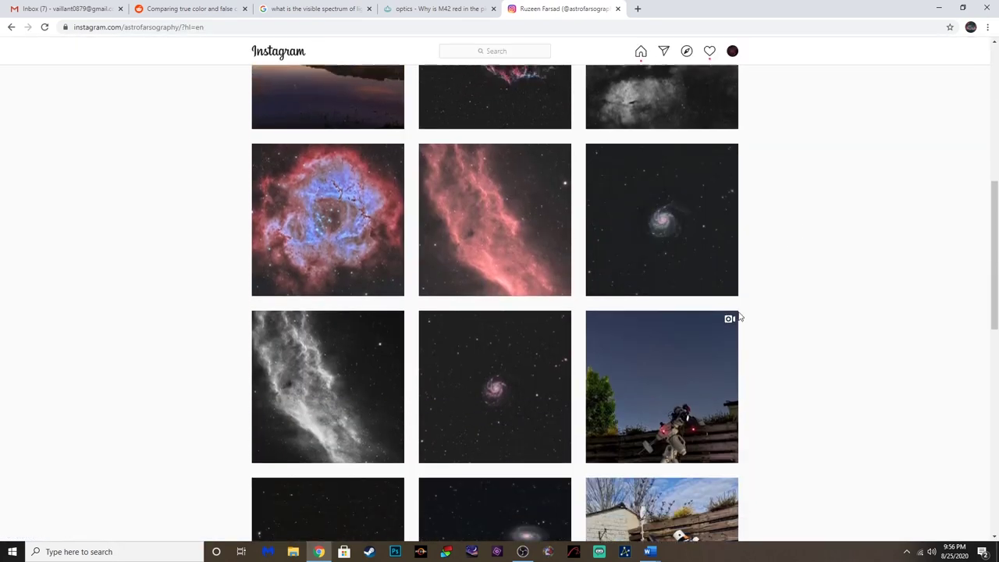
{"action": "scroll", "coordinate": [740, 314], "scroll_direction": "down", "scroll_amount": 7}
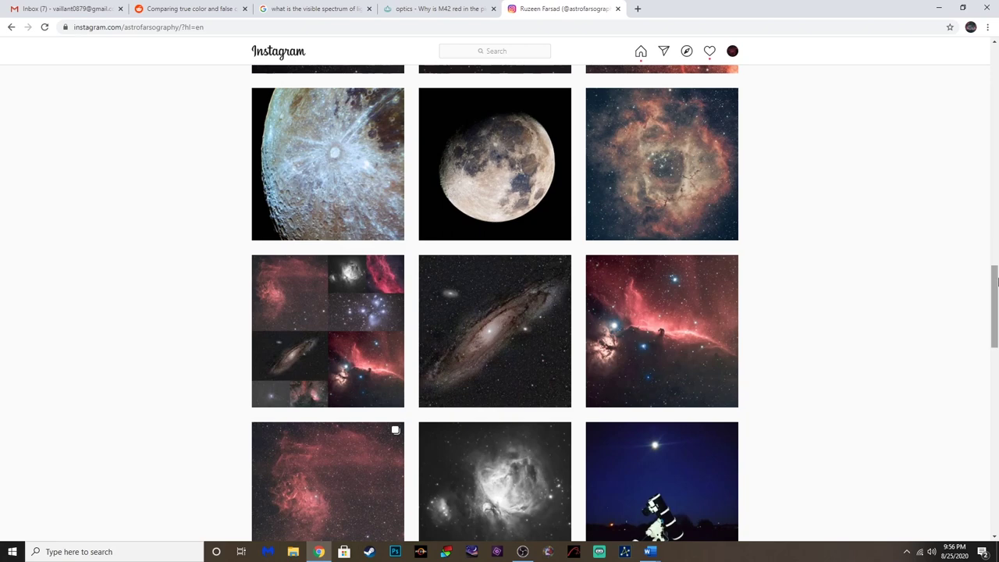
{"action": "scroll", "coordinate": [996, 312], "scroll_direction": "down", "scroll_amount": 2}
{"action": "left_click_drag", "start_coordinate": [997, 312], "coordinate": [986, 41]}
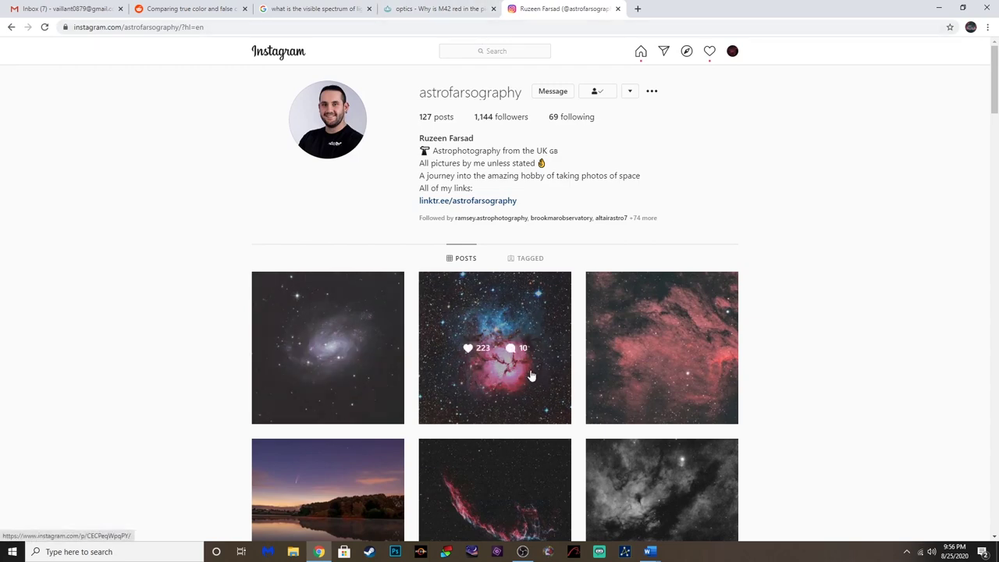
{"action": "scroll", "coordinate": [530, 376], "scroll_direction": "down", "scroll_amount": 1}
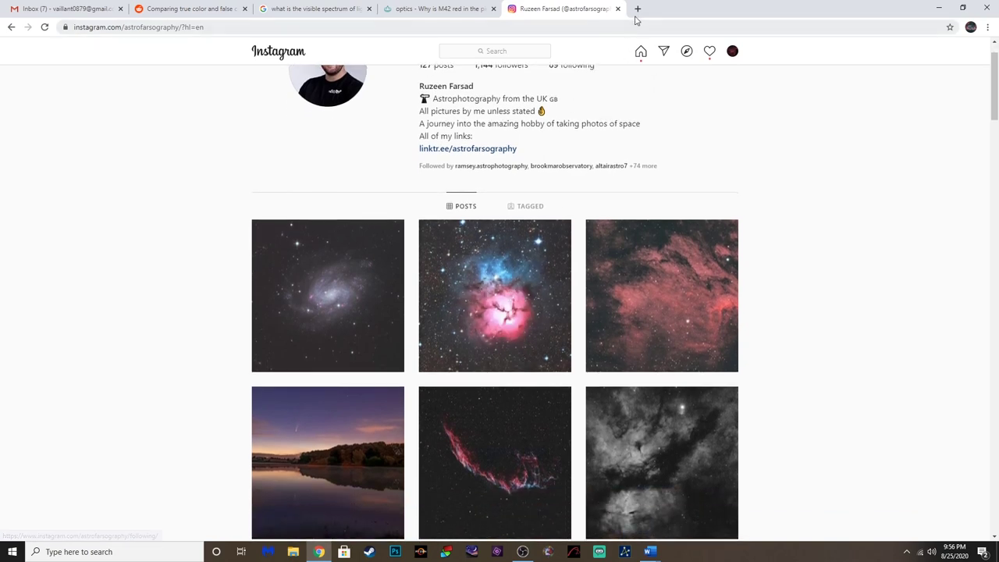
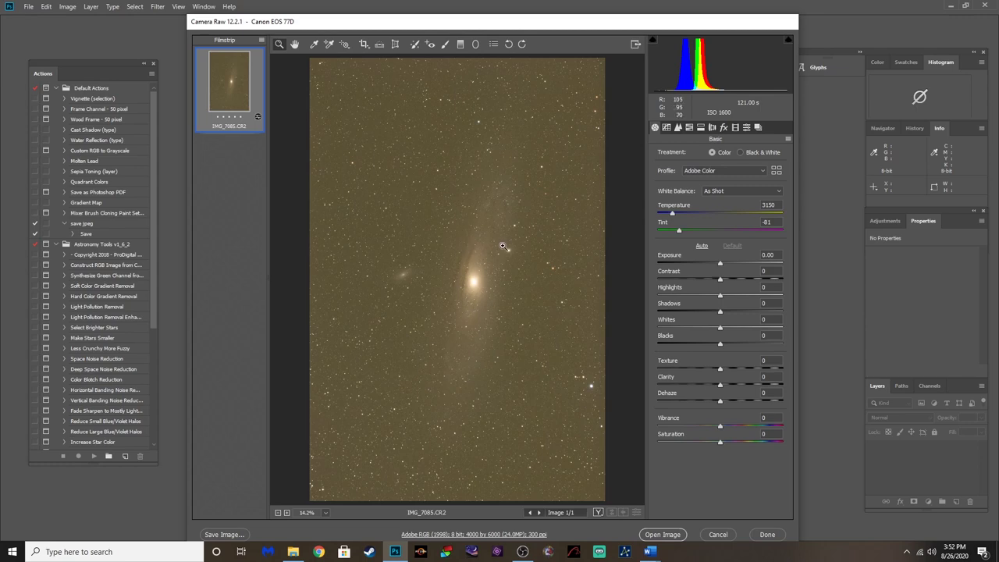
Step: Examine the large galaxy's bright core and dust lanes in IMG_7085.CR2, close up and against the full frame
{"action": "left_click", "coordinate": [459, 283]}
{"action": "left_click", "coordinate": [449, 259]}
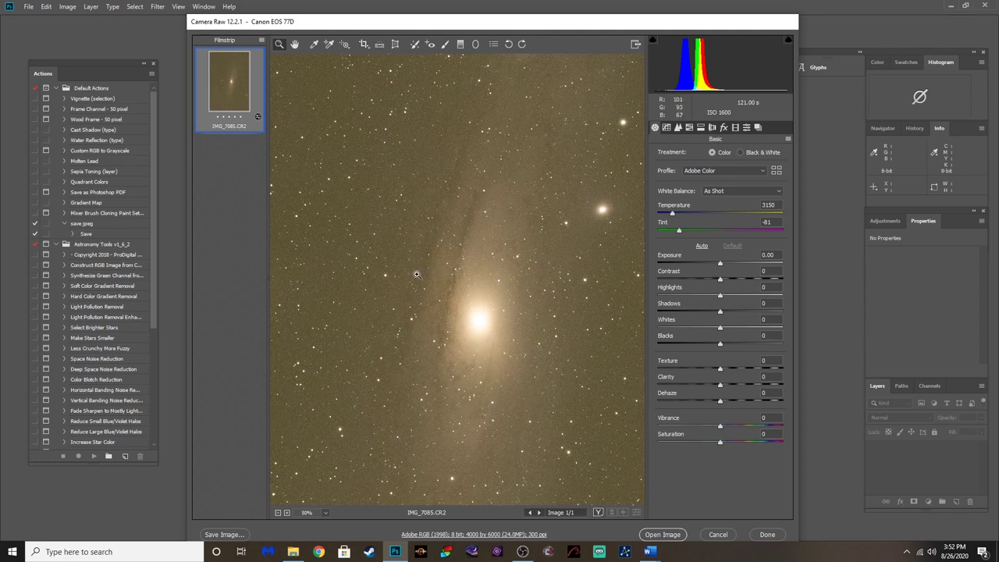
{"action": "left_click", "coordinate": [278, 512]}
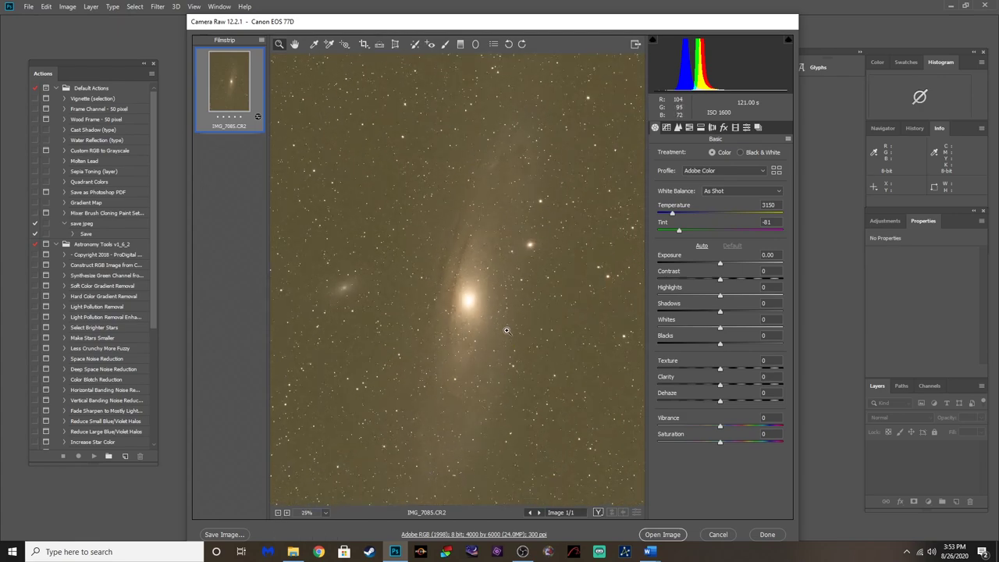
{"action": "left_click", "coordinate": [277, 513]}
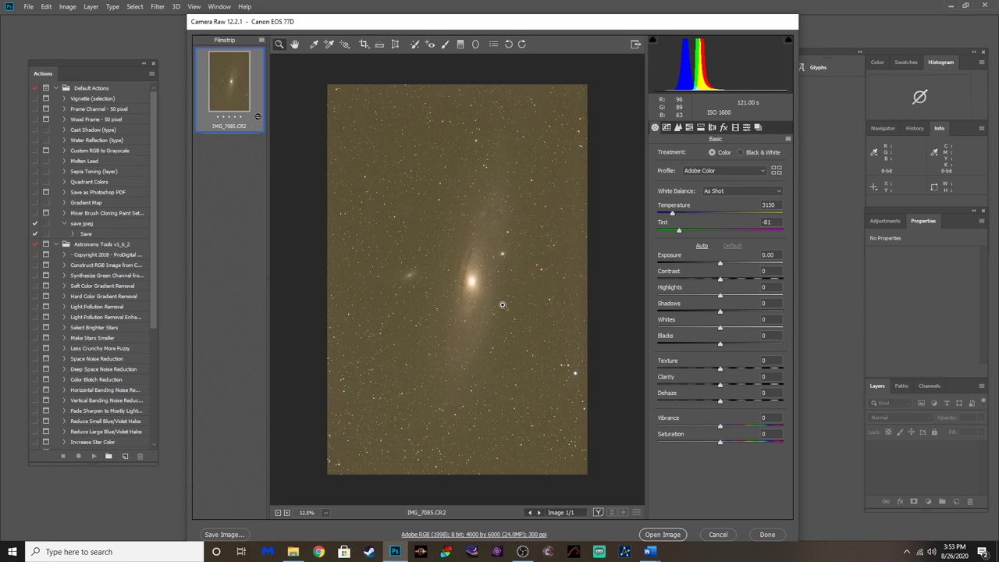
{"action": "left_click", "coordinate": [287, 513]}
{"action": "left_click", "coordinate": [288, 513]}
{"action": "left_click", "coordinate": [288, 513]}
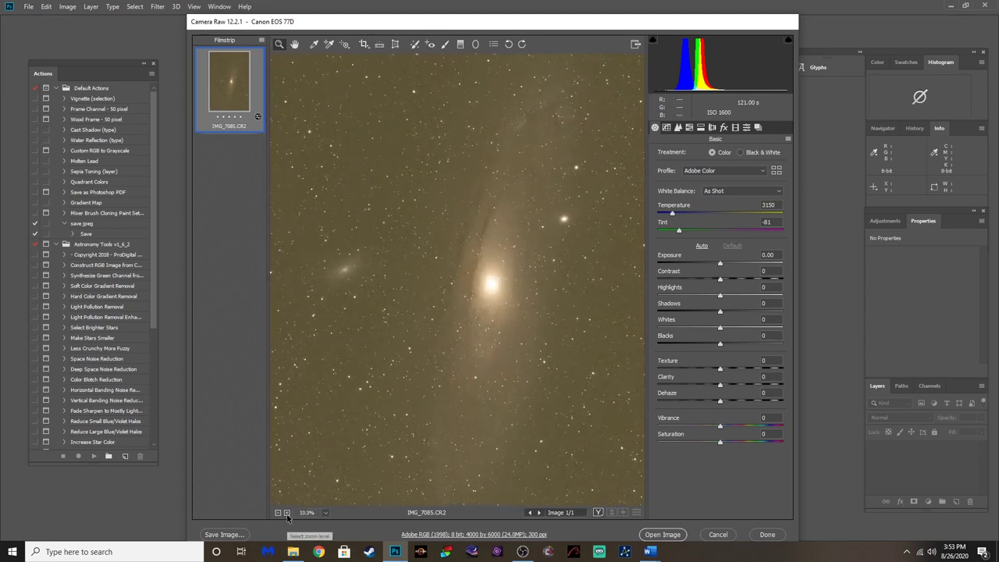
Step: Inspect the small companion galaxy, background star colours and noise, and lower spiral arm in IMG_7085.CR2, and close the raw file without opening it
{"action": "left_click", "coordinate": [359, 242]}
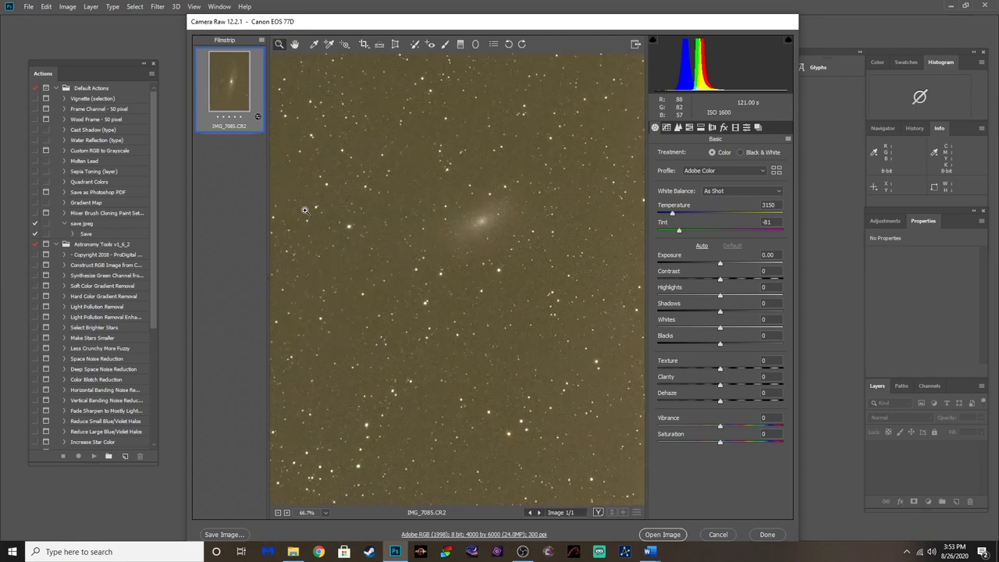
{"action": "left_click", "coordinate": [441, 226]}
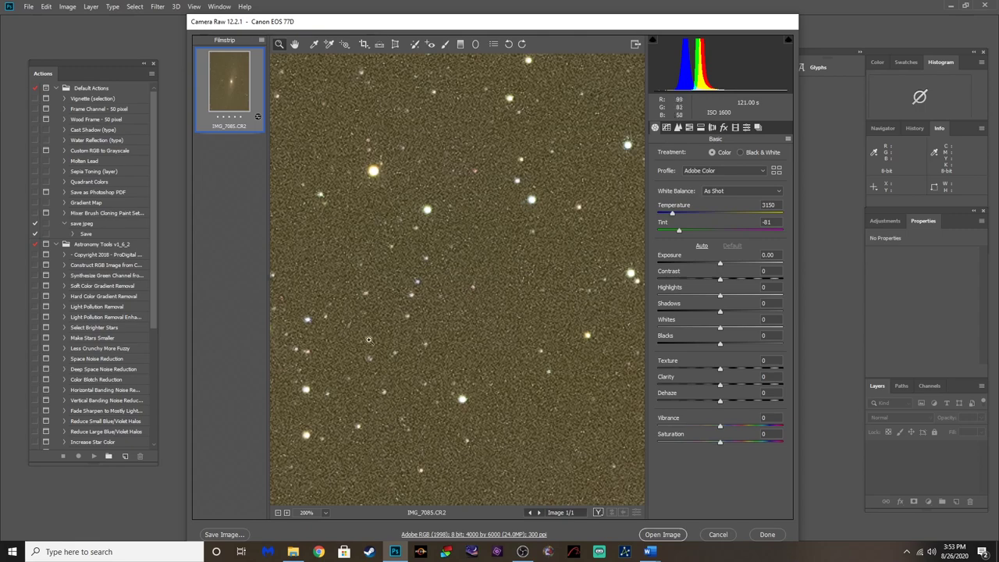
{"action": "left_click", "coordinate": [278, 513]}
{"action": "left_click", "coordinate": [278, 514]}
{"action": "left_click", "coordinate": [278, 514]}
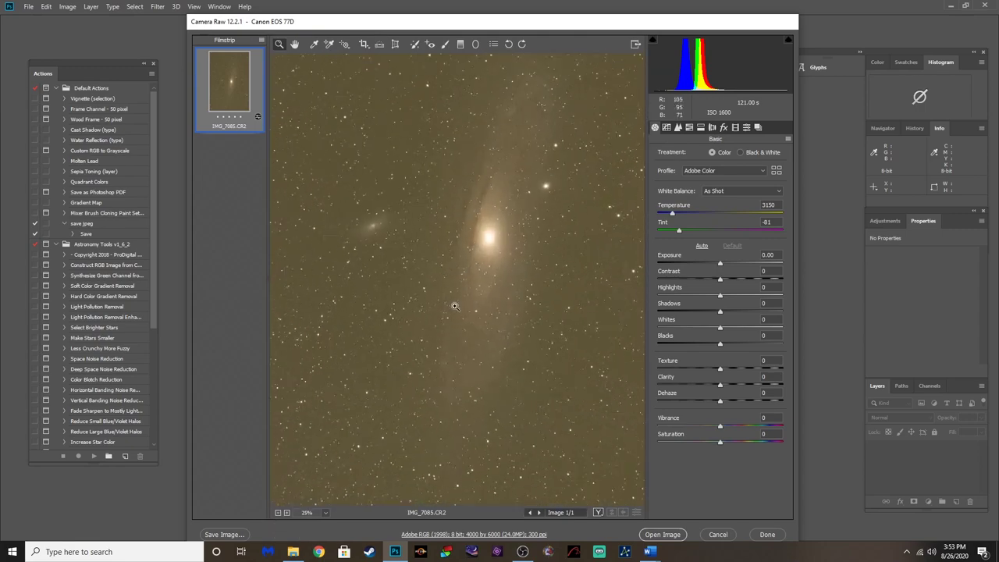
{"action": "left_click", "coordinate": [455, 306]}
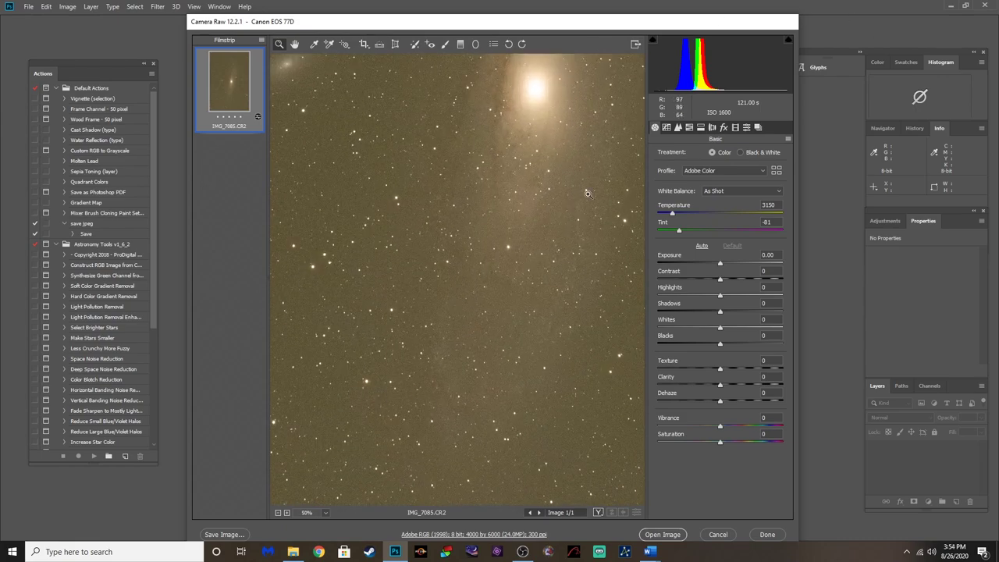
{"action": "left_click", "coordinate": [719, 535]}
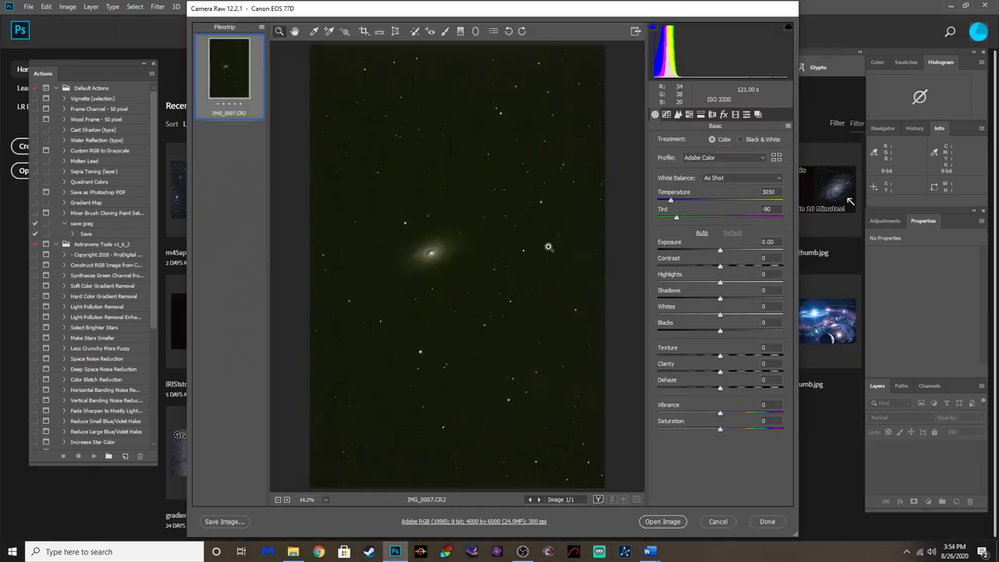
Step: Examine the galaxy's dark dust lane and the surrounding background noise in IMG_0007.CR2 at up to 100% magnification
{"action": "left_click", "coordinate": [418, 250]}
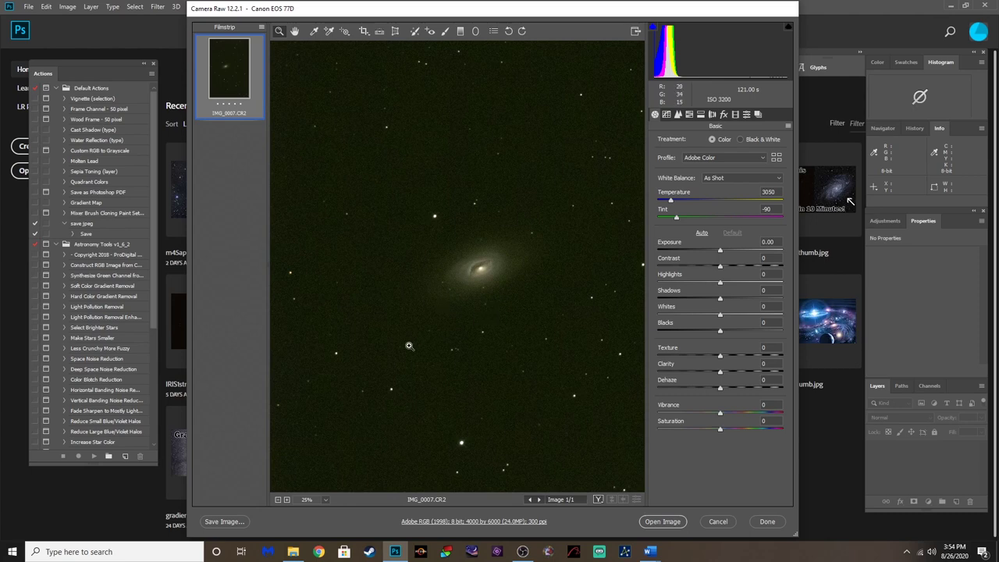
{"action": "left_click", "coordinate": [278, 500]}
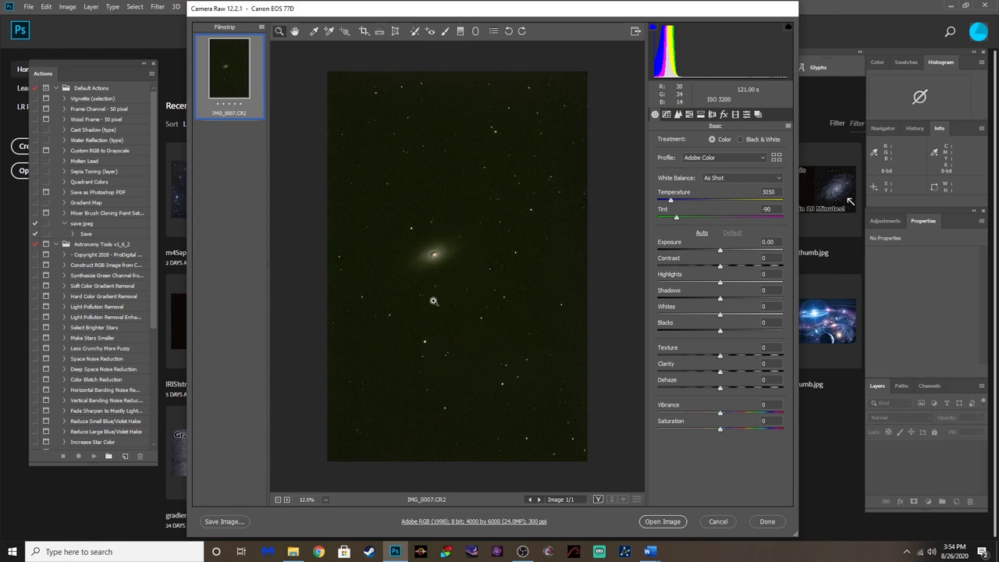
{"action": "left_click", "coordinate": [430, 275]}
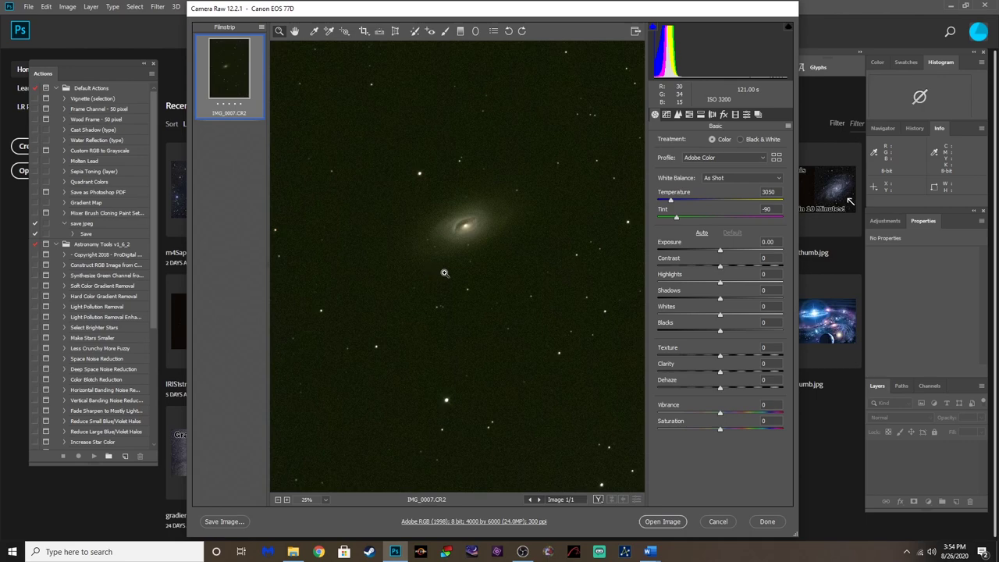
{"action": "left_click", "coordinate": [450, 264]}
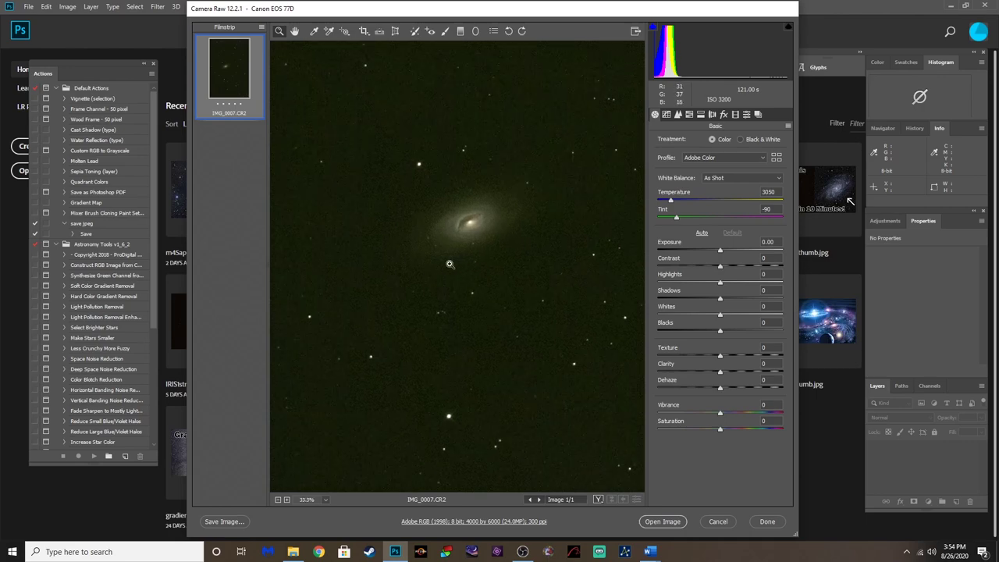
{"action": "left_click", "coordinate": [393, 216]}
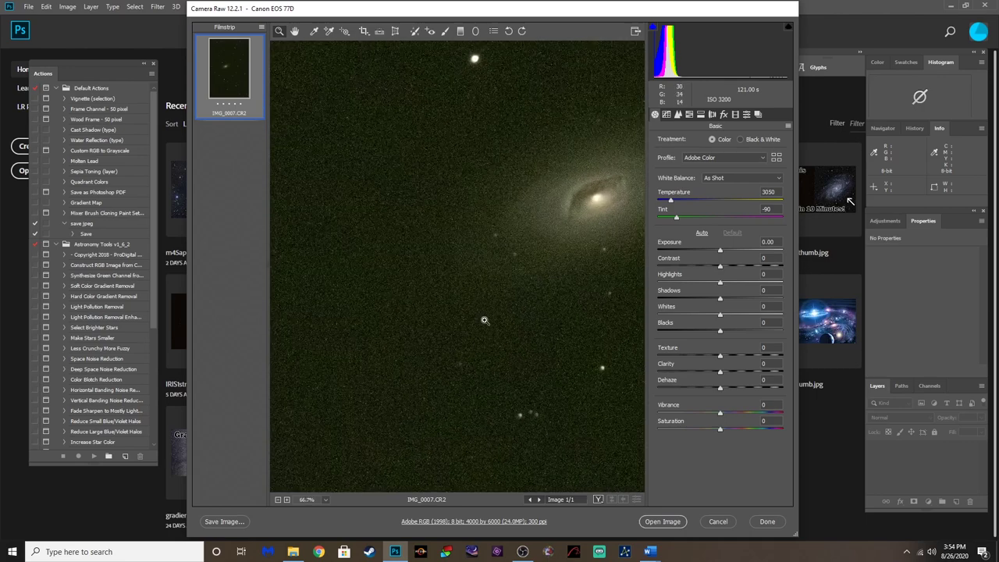
{"action": "left_click", "coordinate": [443, 230]}
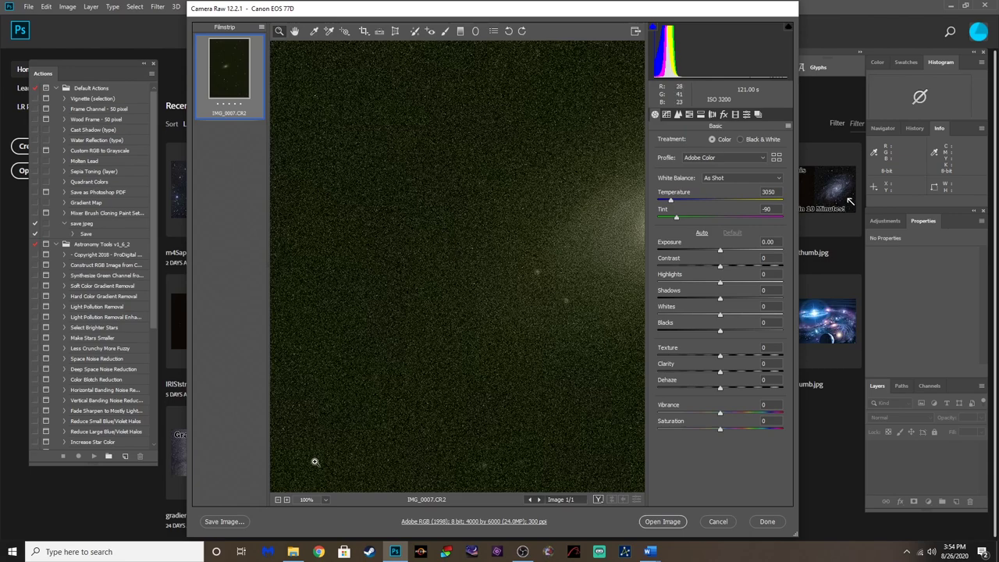
{"action": "left_click", "coordinate": [278, 499]}
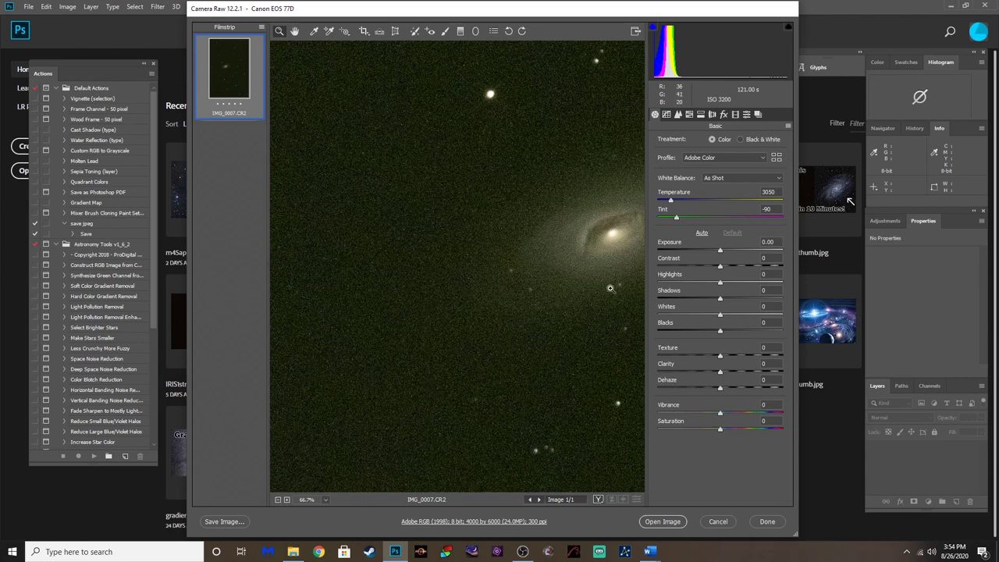
{"action": "left_click", "coordinate": [278, 500]}
{"action": "left_click", "coordinate": [279, 501]}
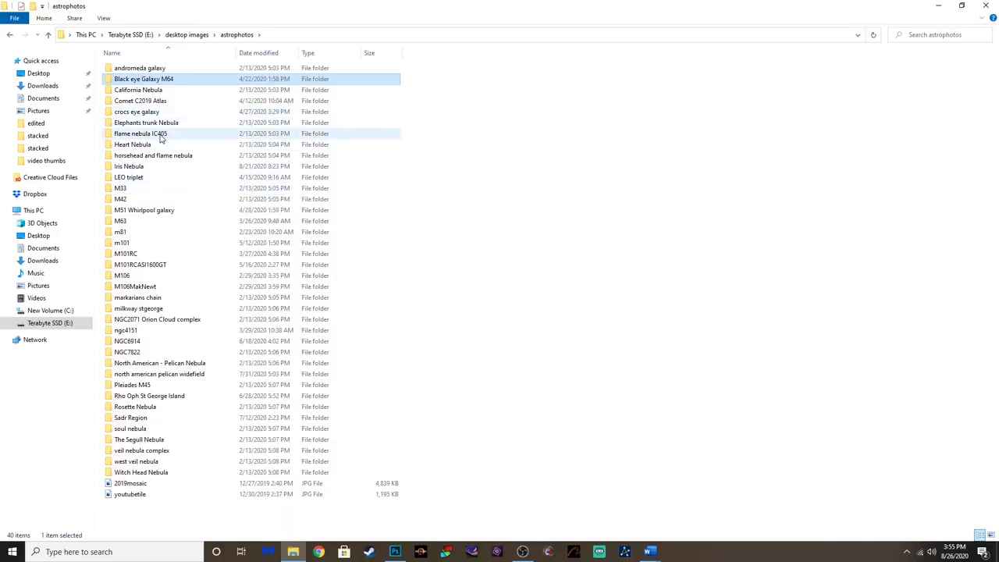
Step: Open IMG_7591 from the raw subfolder of the flame nebula IC405 folder in Camera Raw
{"action": "double_click", "coordinate": [140, 136]}
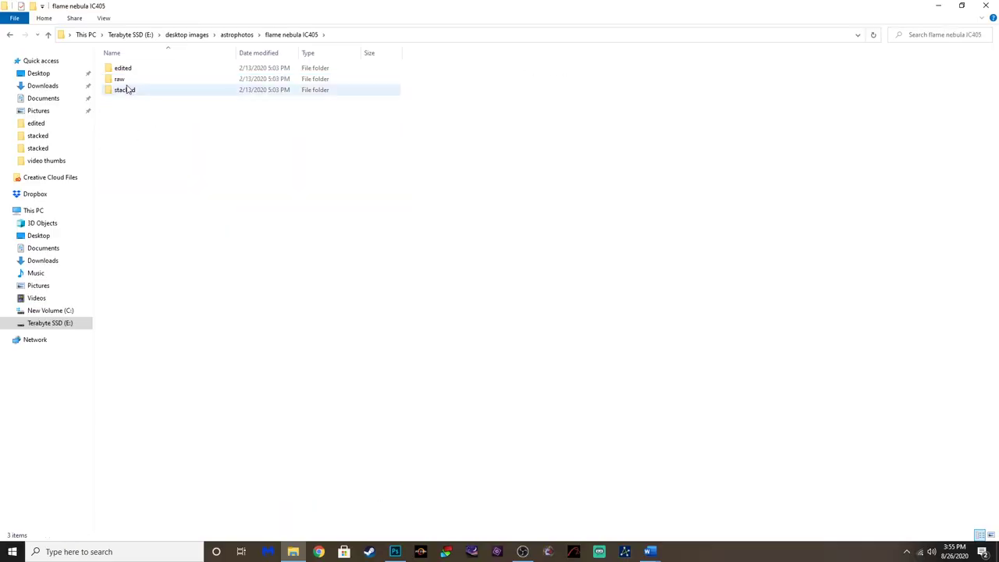
{"action": "double_click", "coordinate": [137, 81]}
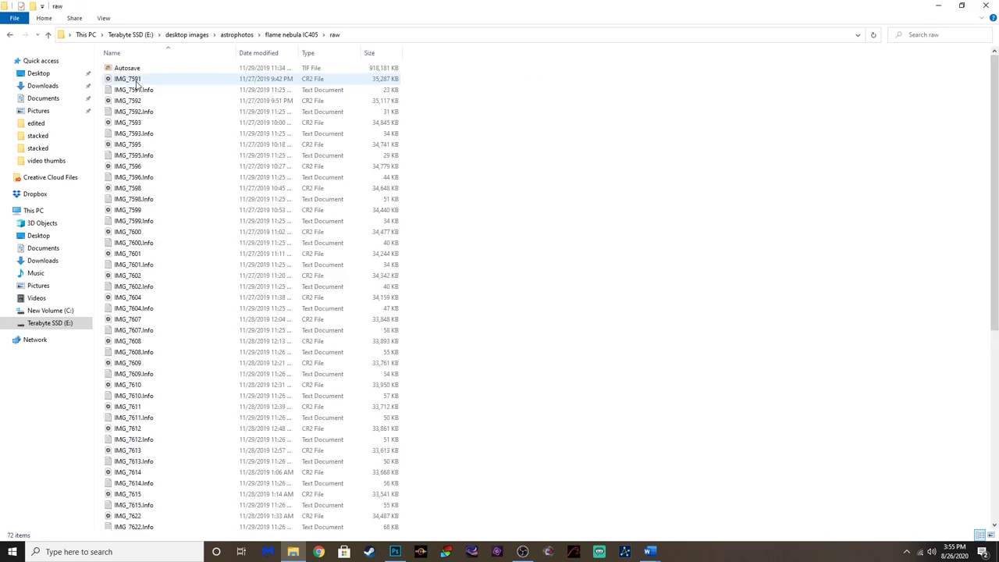
{"action": "double_click", "coordinate": [138, 82]}
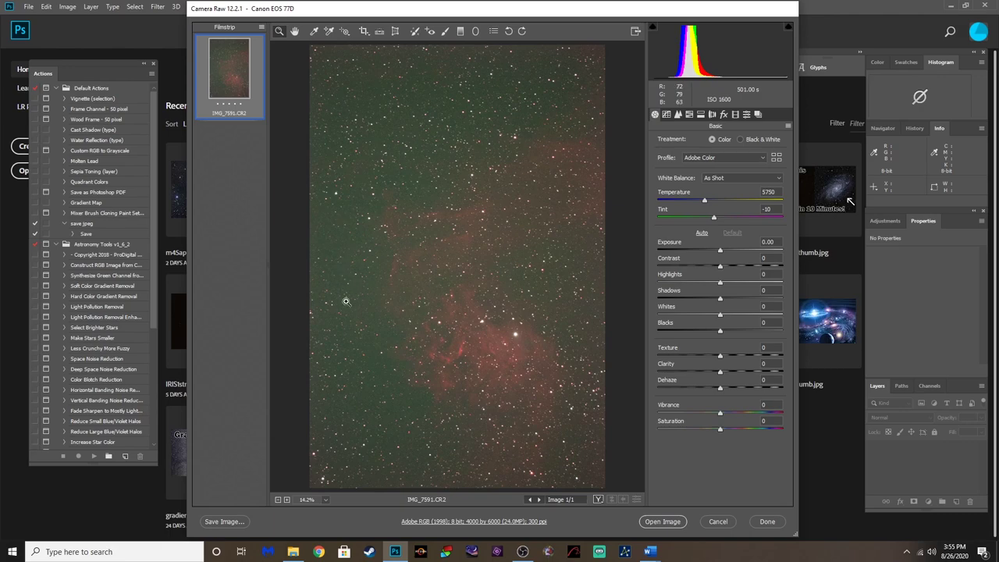
Step: Examine the green background and the red nebula around the bright star in IMG_7591.CR2
{"action": "left_click", "coordinate": [370, 360]}
{"action": "left_click", "coordinate": [345, 281]}
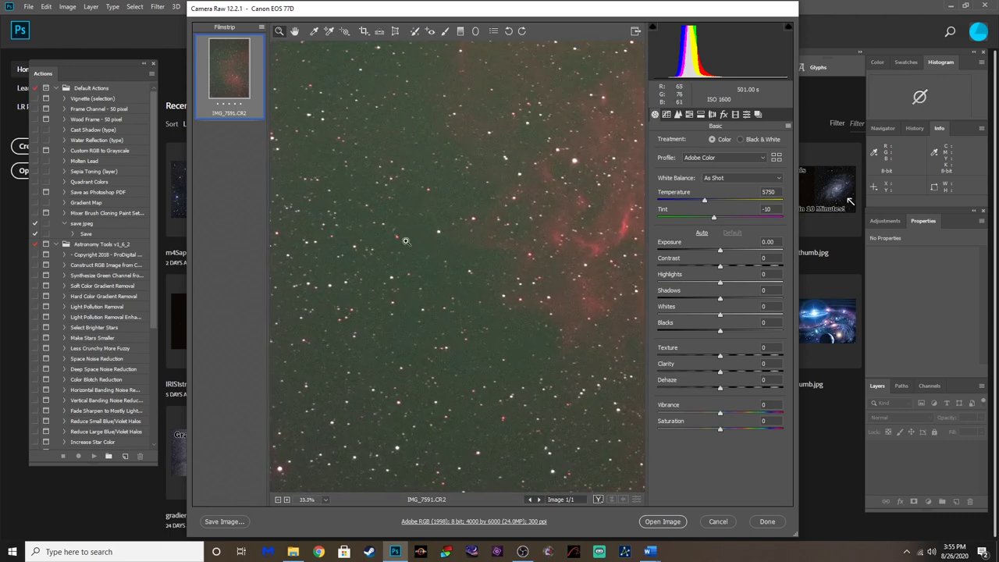
{"action": "left_click", "coordinate": [277, 500]}
{"action": "left_click", "coordinate": [278, 500]}
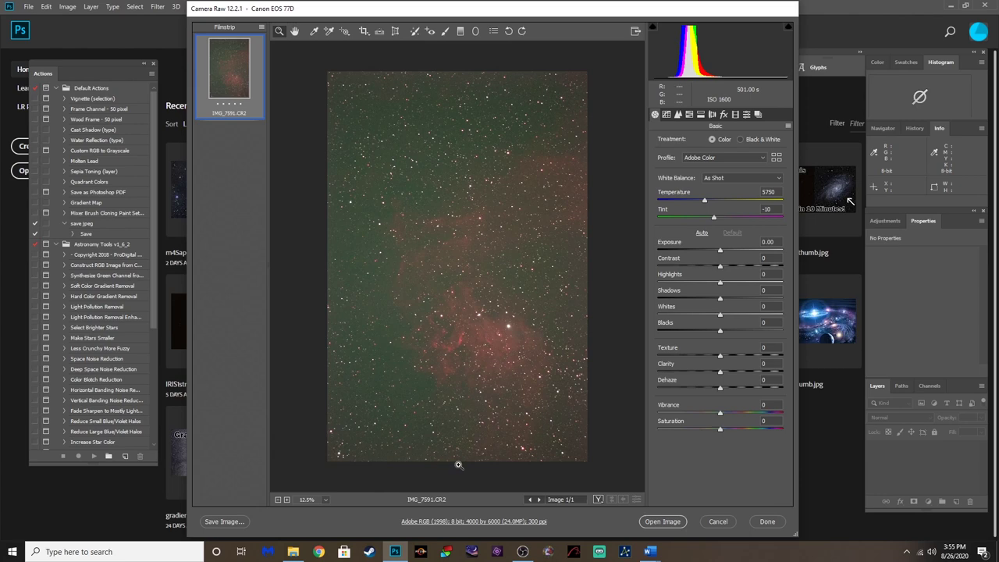
{"action": "left_click", "coordinate": [504, 341]}
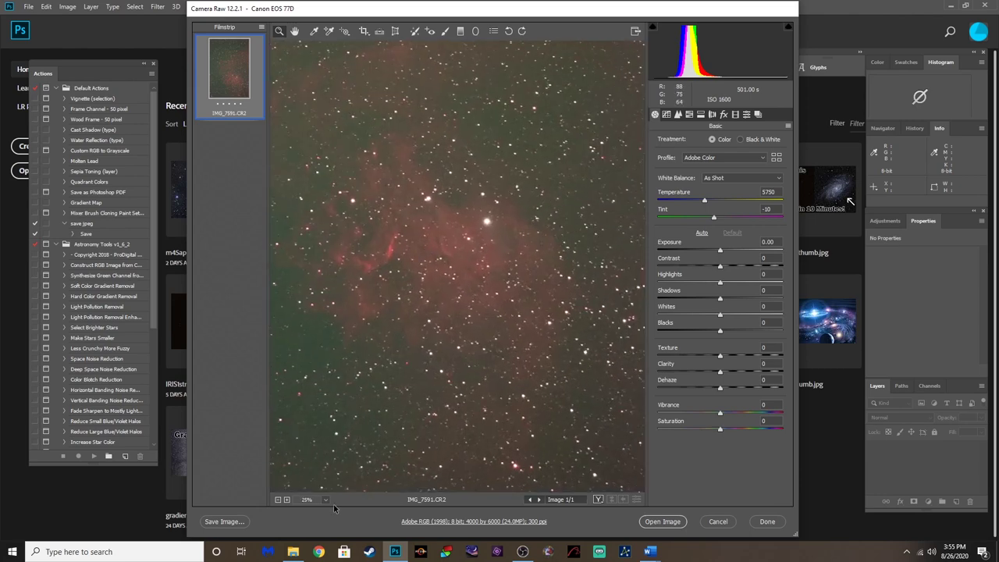
{"action": "left_click", "coordinate": [278, 499]}
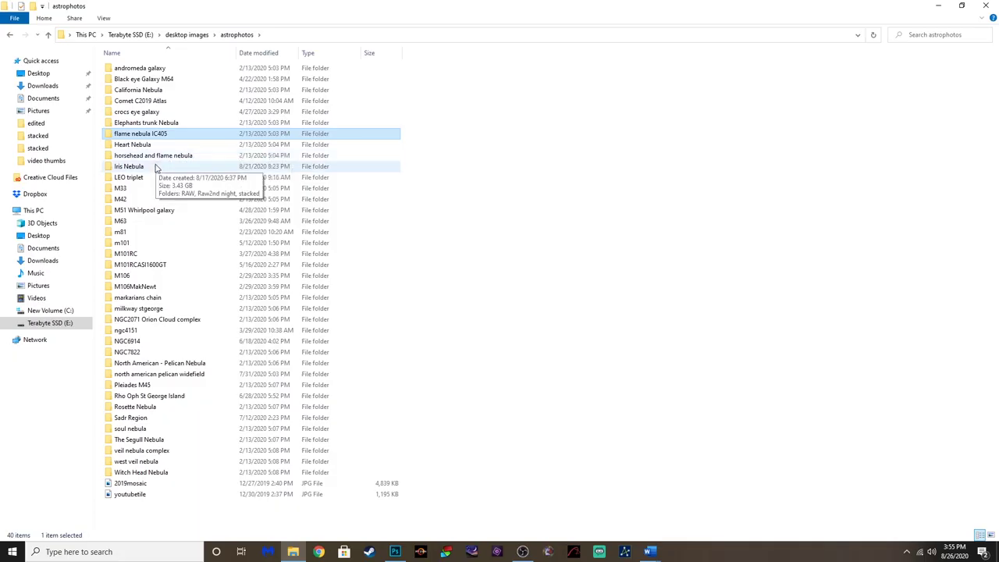
Step: Open IMG_6421 from the MilkwayRaw subfolder of the milkway stgeorge folder in Camera Raw
{"action": "double_click", "coordinate": [153, 310]}
{"action": "double_click", "coordinate": [134, 80]}
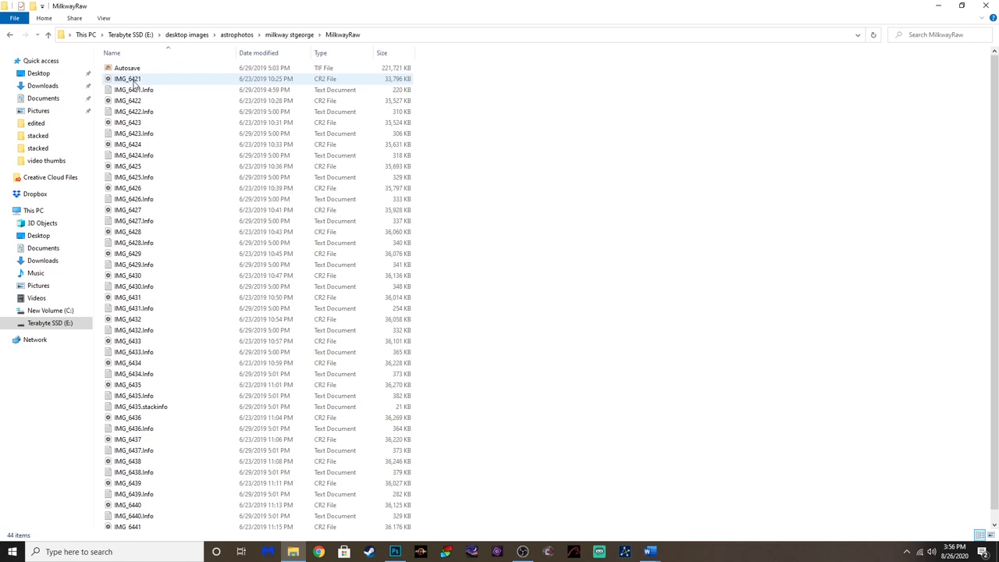
{"action": "double_click", "coordinate": [133, 81]}
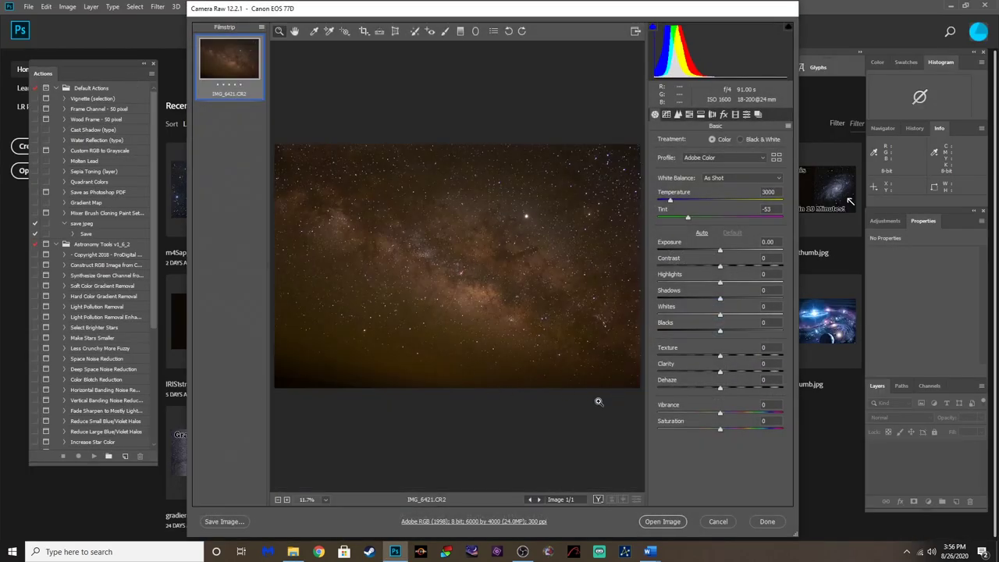
Step: Examine the Milky Way core and its small pink nebula in IMG_6421.CR2 at up to 50% magnification
{"action": "left_click", "coordinate": [287, 500]}
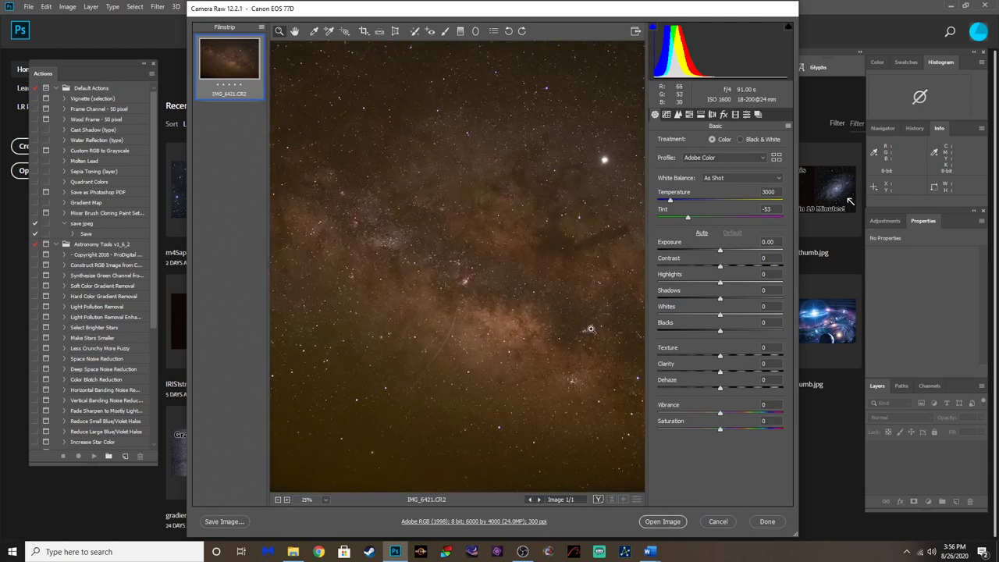
{"action": "left_click", "coordinate": [279, 500]}
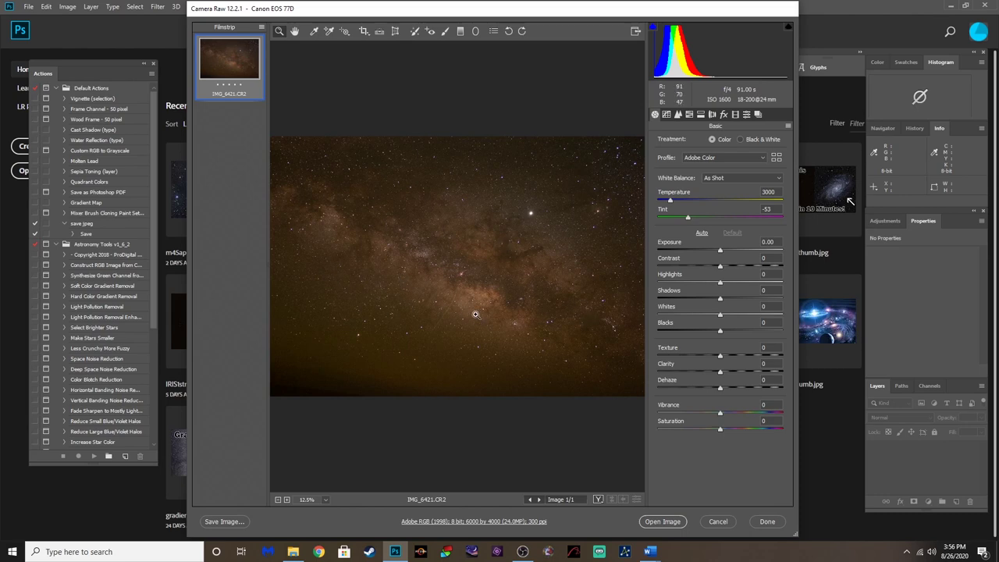
{"action": "left_click", "coordinate": [287, 499]}
{"action": "left_click", "coordinate": [286, 499]}
{"action": "left_click", "coordinate": [286, 500]}
{"action": "left_click", "coordinate": [286, 499]}
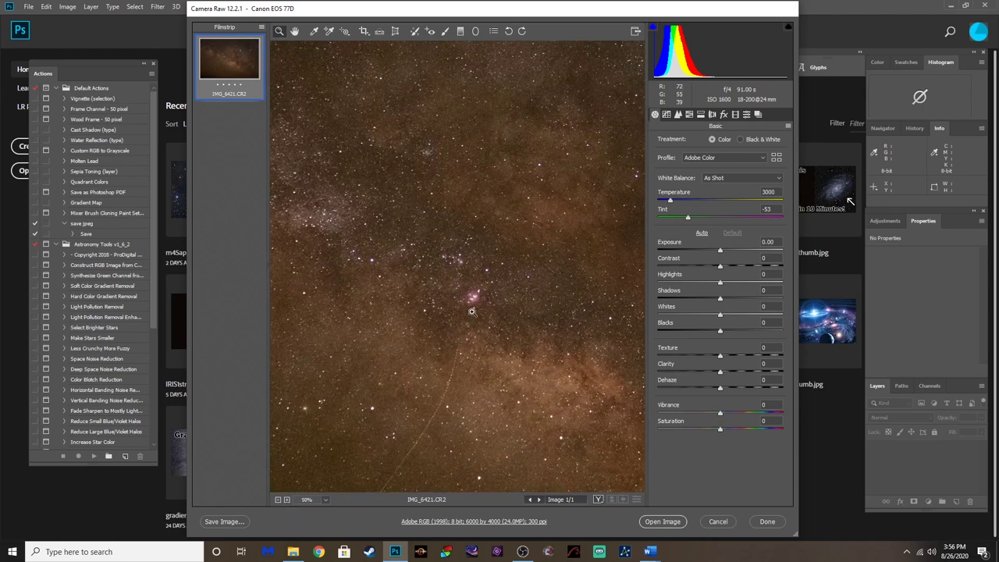
{"action": "left_click", "coordinate": [279, 502]}
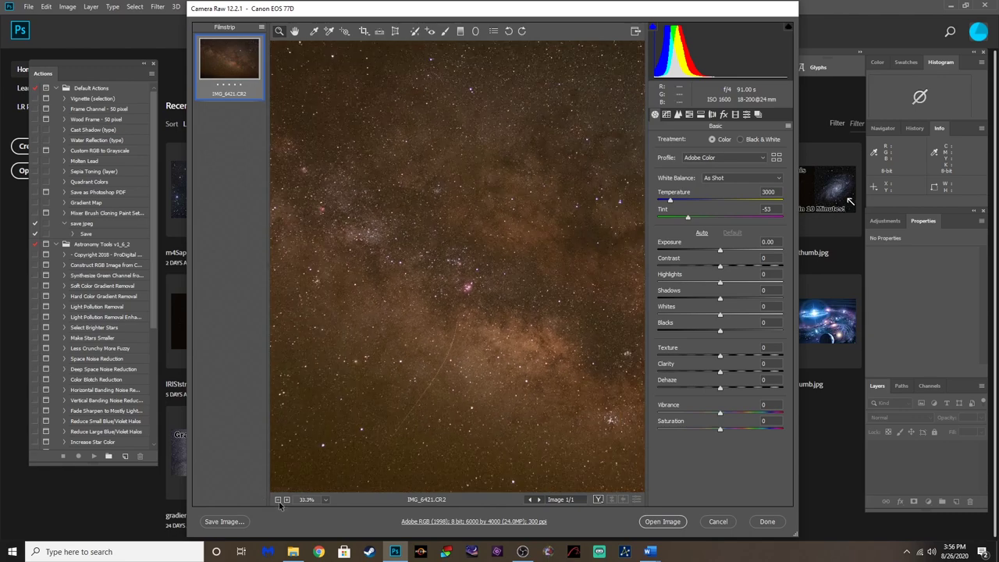
{"action": "left_click", "coordinate": [279, 501]}
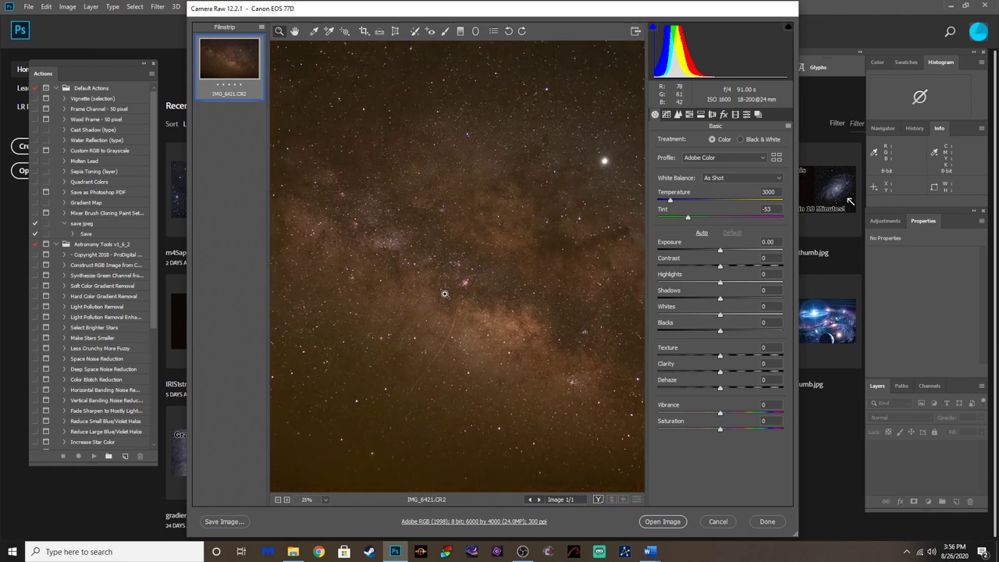
{"action": "left_click", "coordinate": [279, 500]}
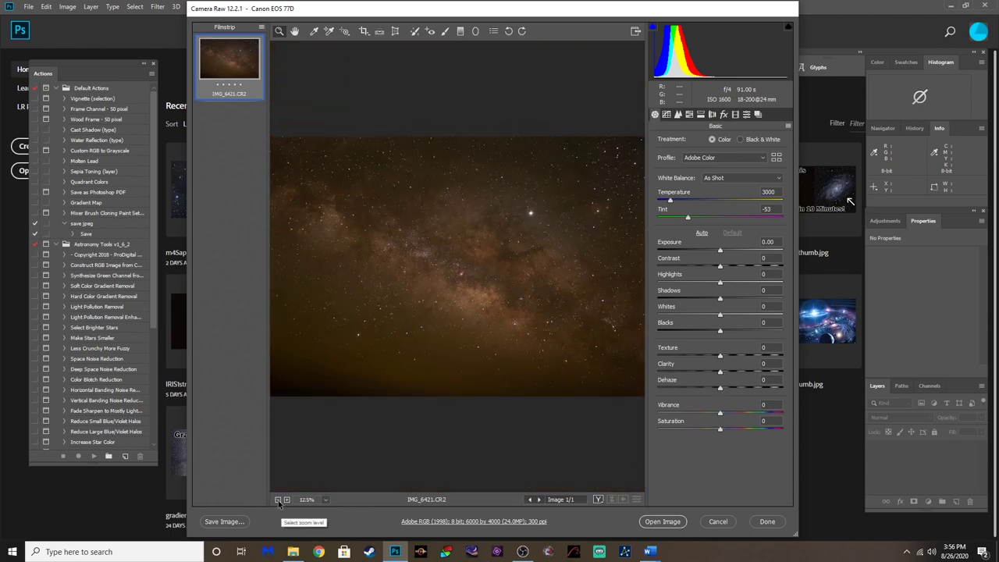
Step: Examine the orange and blue star region beyond the brightest star in IMG_6421.CR2, and return to the whole frame
{"action": "left_click", "coordinate": [599, 205]}
{"action": "left_click", "coordinate": [523, 157]}
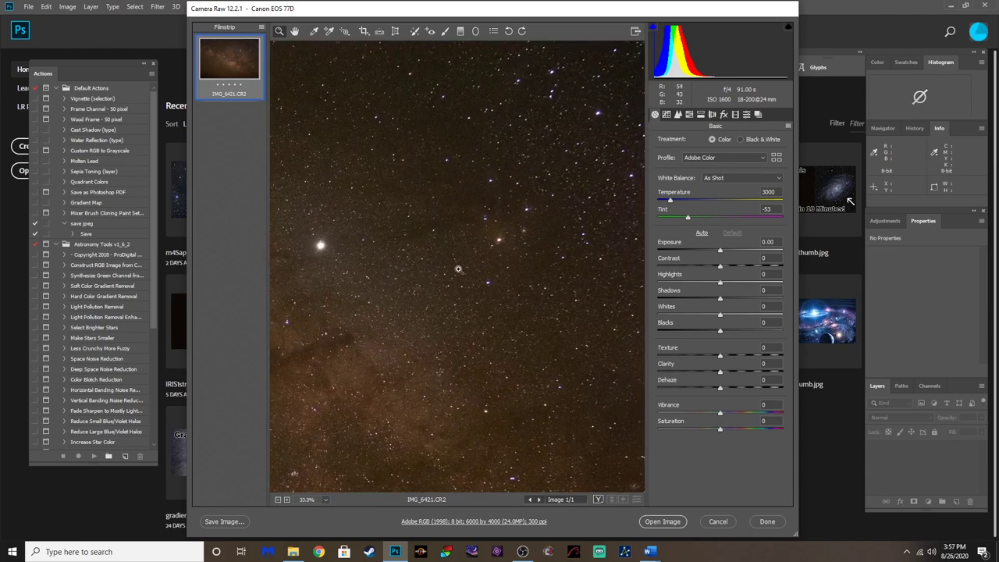
{"action": "left_click", "coordinate": [461, 273]}
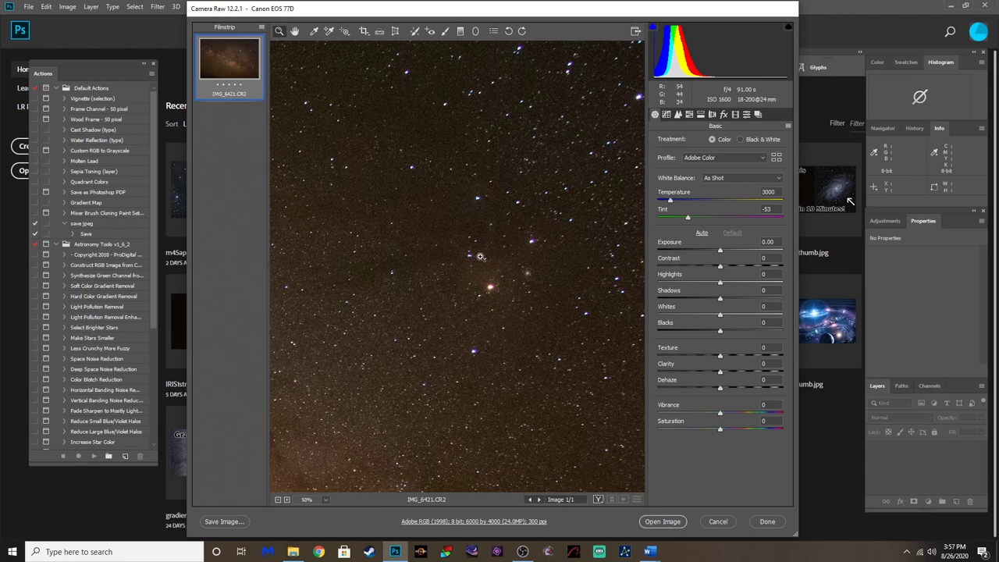
{"action": "left_click", "coordinate": [278, 500]}
{"action": "left_click", "coordinate": [277, 500]}
{"action": "left_click", "coordinate": [278, 500]}
{"action": "left_click", "coordinate": [278, 500]}
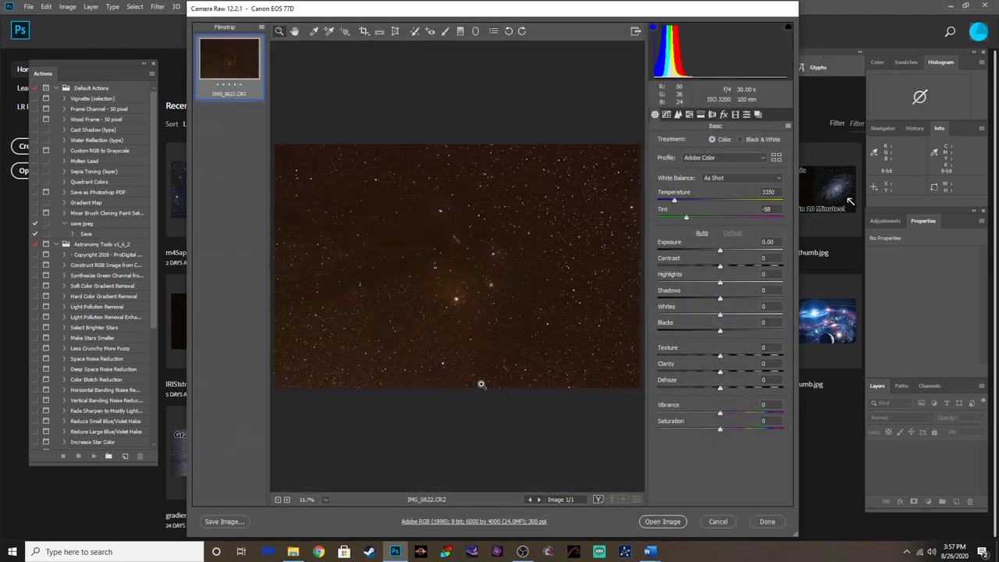
Step: Examine the bright orange star and the nearby star cluster in IMG_0622.CR2 at up to 50% magnification, and return to the whole frame
{"action": "left_click", "coordinate": [442, 342]}
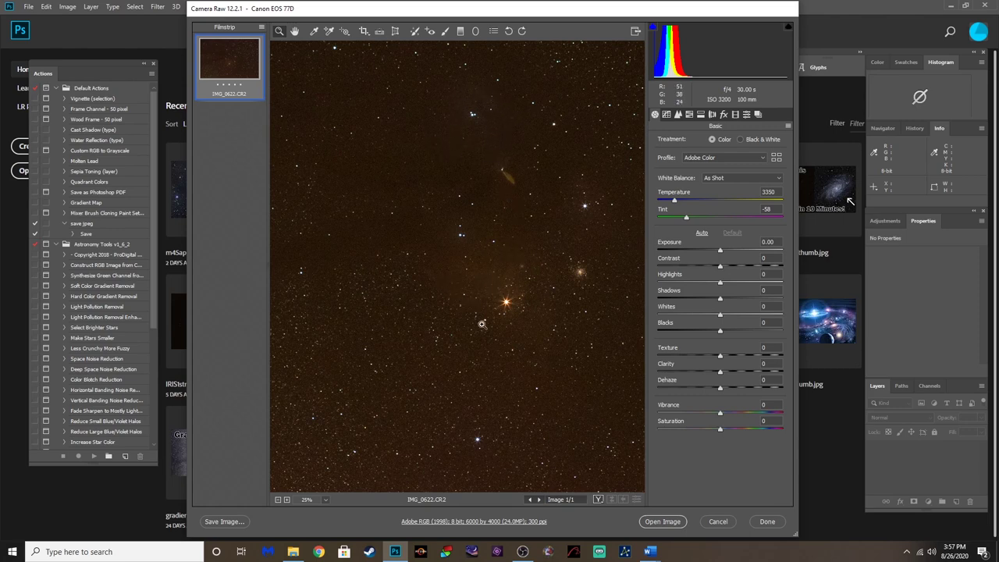
{"action": "left_click", "coordinate": [587, 274]}
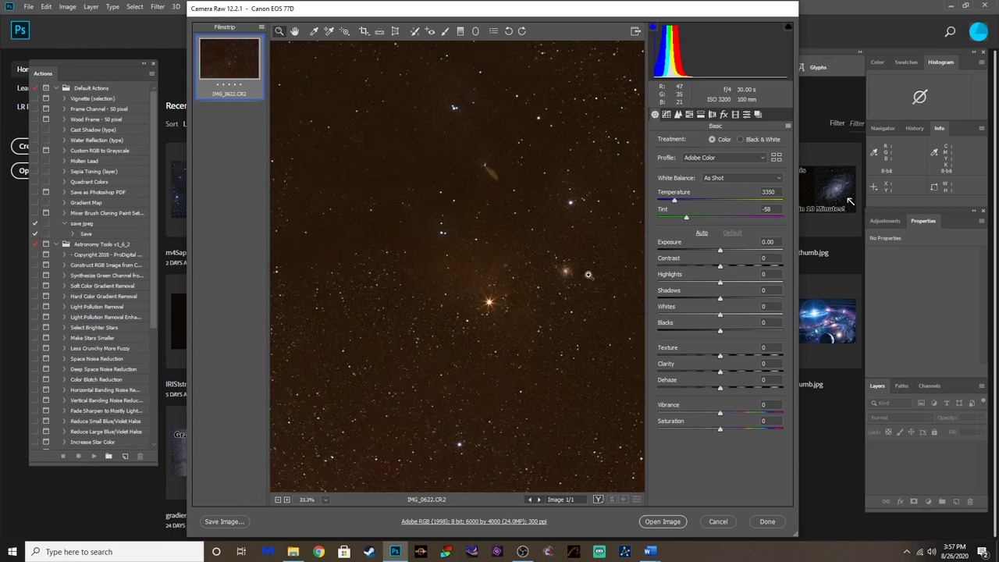
{"action": "left_click", "coordinate": [589, 275]}
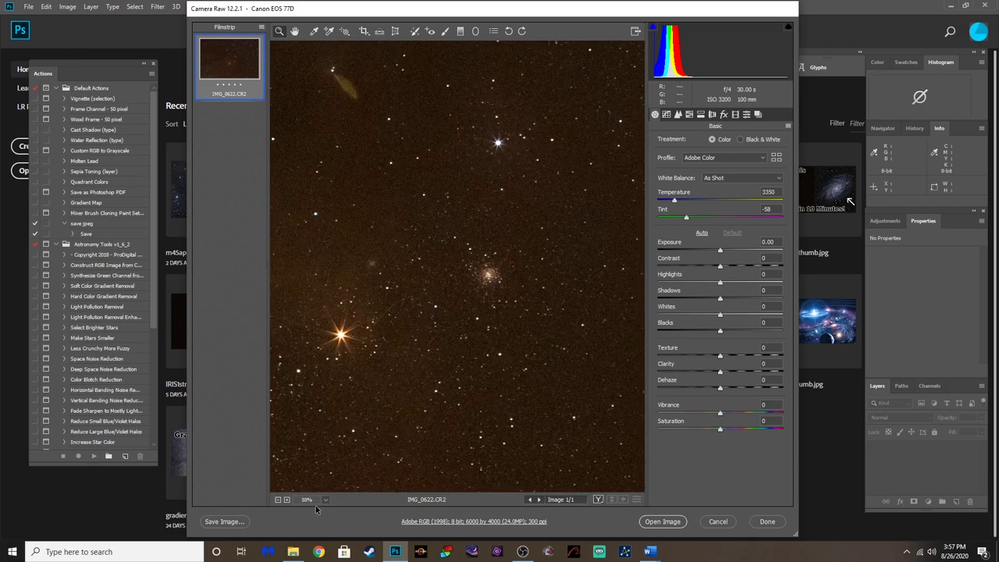
{"action": "left_click", "coordinate": [278, 500]}
{"action": "left_click", "coordinate": [278, 500]}
{"action": "left_click", "coordinate": [278, 500]}
{"action": "left_click", "coordinate": [278, 500]}
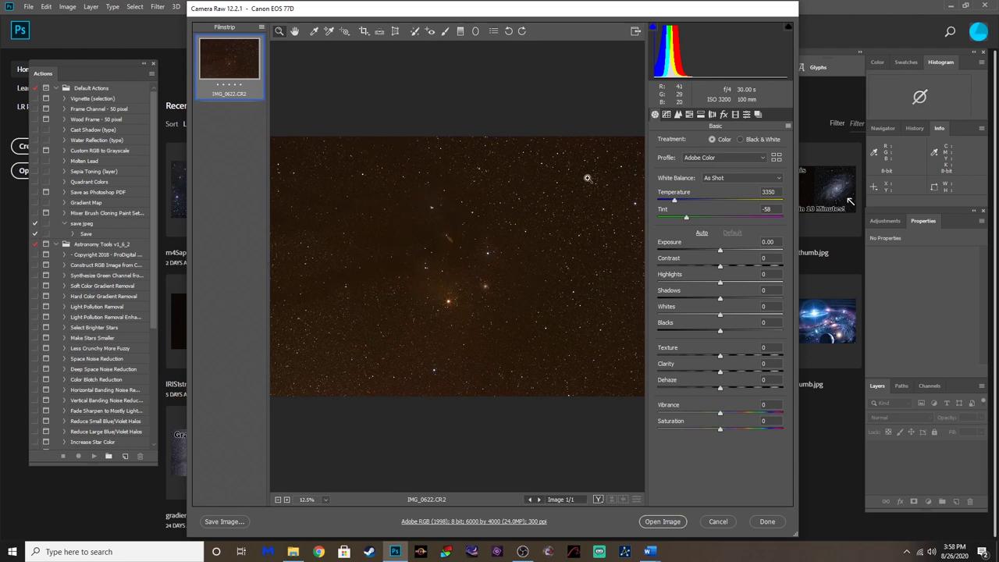
Step: Close IMG_0622.CR2 and open the Pleiades exposure IMG_7359.CR2 from the astrophotos folder in Camera Raw
{"action": "key", "text": "Escape"}
{"action": "key", "text": "ctrl+o"}
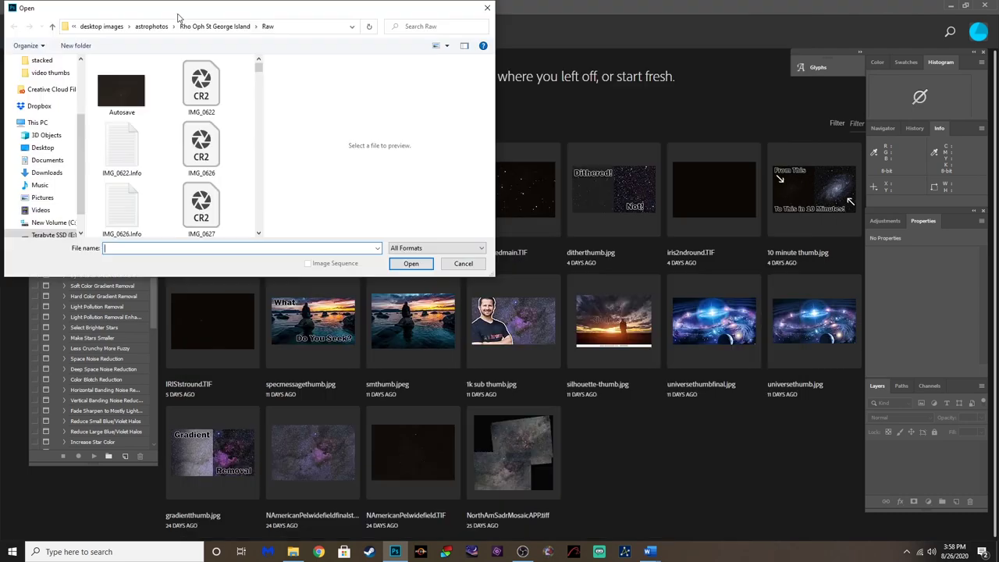
{"action": "left_click", "coordinate": [263, 28]}
{"action": "left_click", "coordinate": [165, 26]}
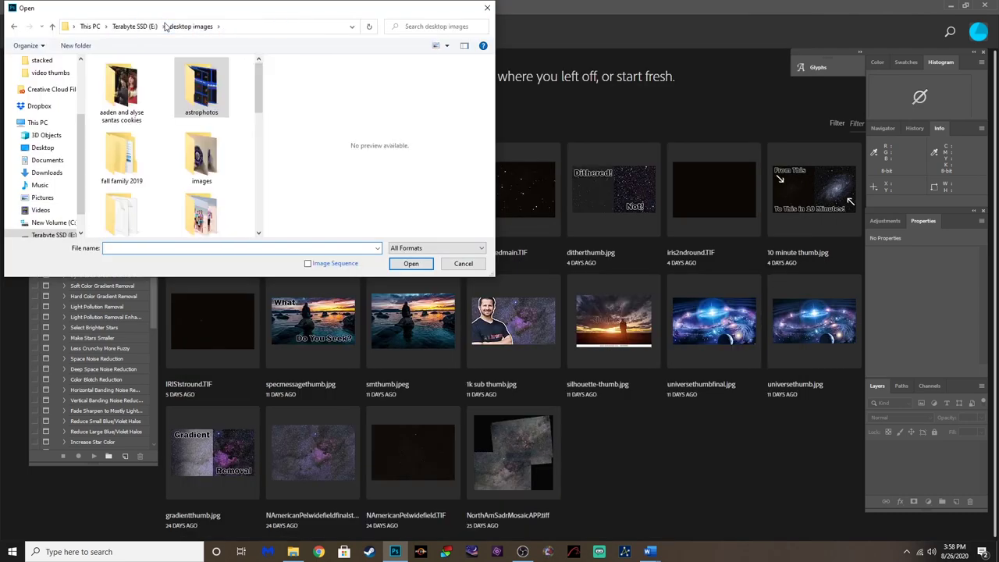
{"action": "double_click", "coordinate": [230, 117]}
{"action": "scroll", "coordinate": [187, 181], "scroll_direction": "down", "scroll_amount": 2}
{"action": "scroll", "coordinate": [187, 184], "scroll_direction": "down", "scroll_amount": 1}
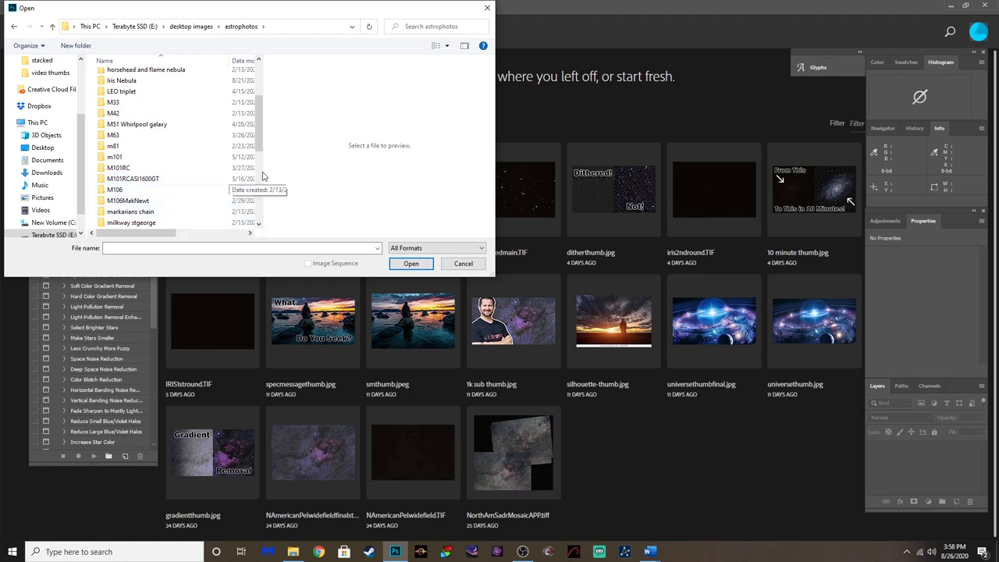
{"action": "left_click_drag", "start_coordinate": [262, 129], "coordinate": [270, 184]}
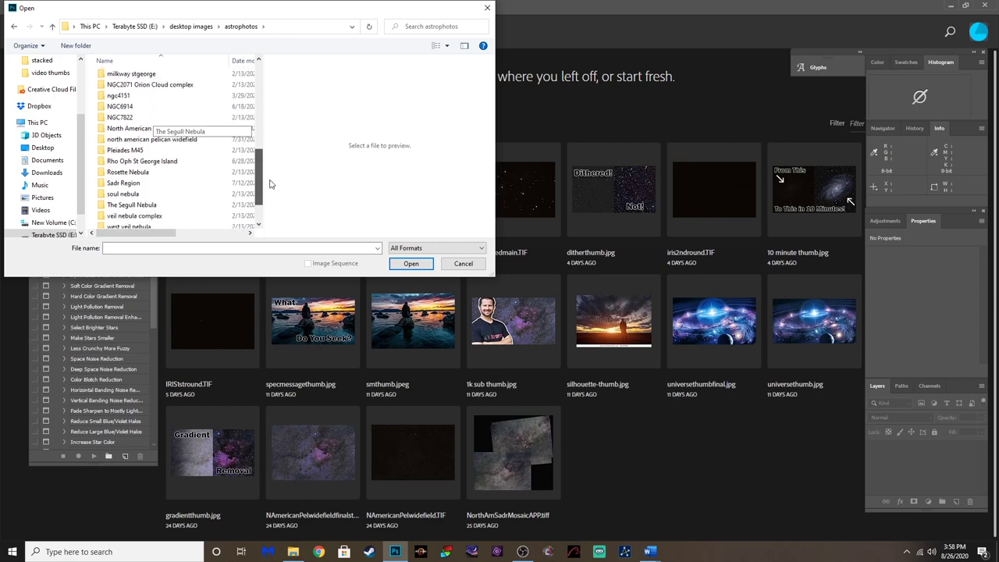
{"action": "double_click", "coordinate": [142, 161]}
{"action": "double_click", "coordinate": [129, 117]}
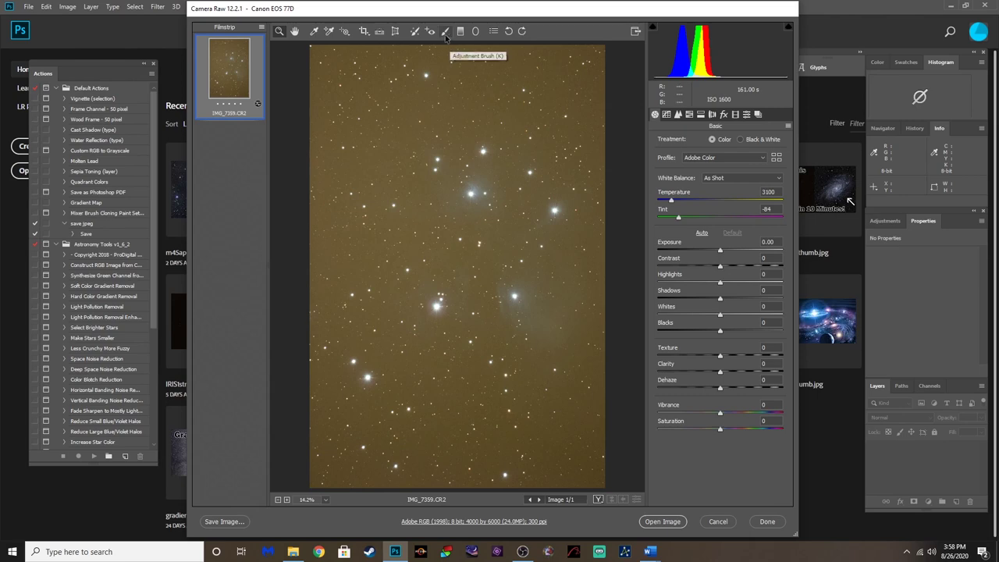
Step: Close the raw Pleiades exposure without opening it as an image, and open the recent processed file m45appPSexperimentHDR.tif
{"action": "left_click", "coordinate": [719, 522]}
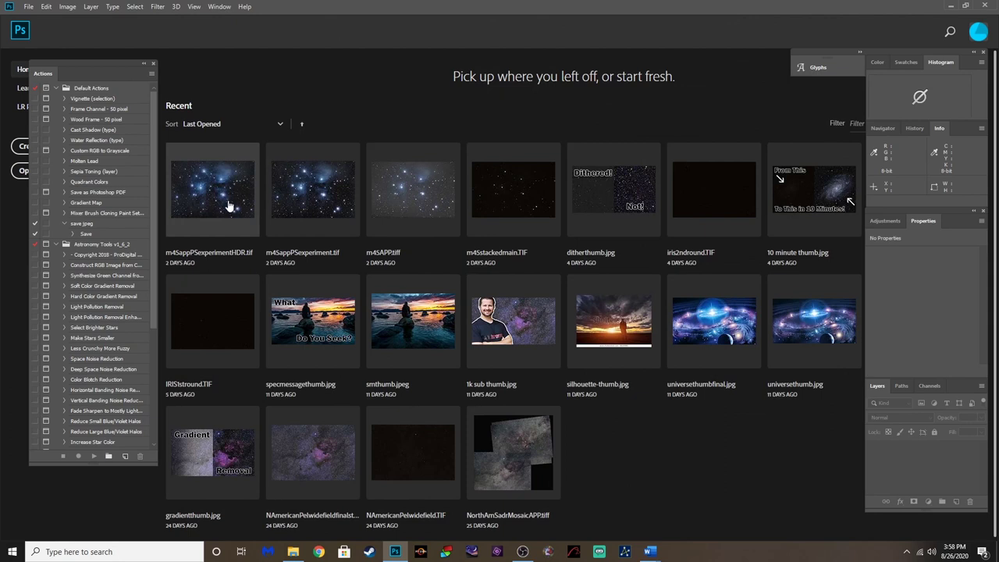
{"action": "left_click", "coordinate": [228, 205]}
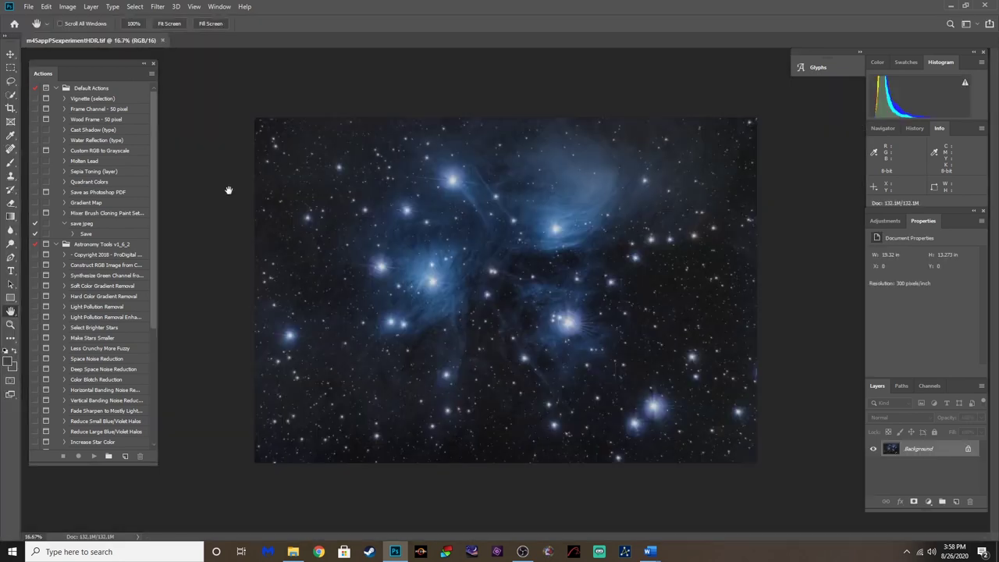